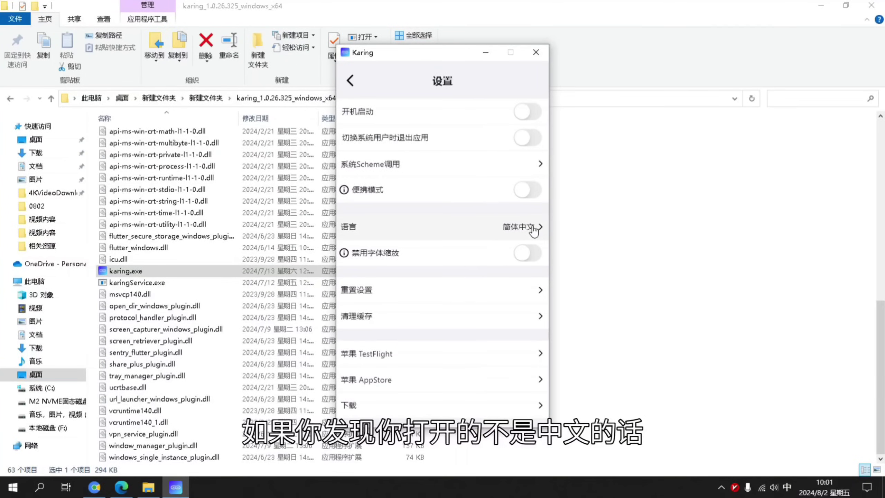
Keep Karing's interface language as 简体中文 and go back to the main page
click(534, 231)
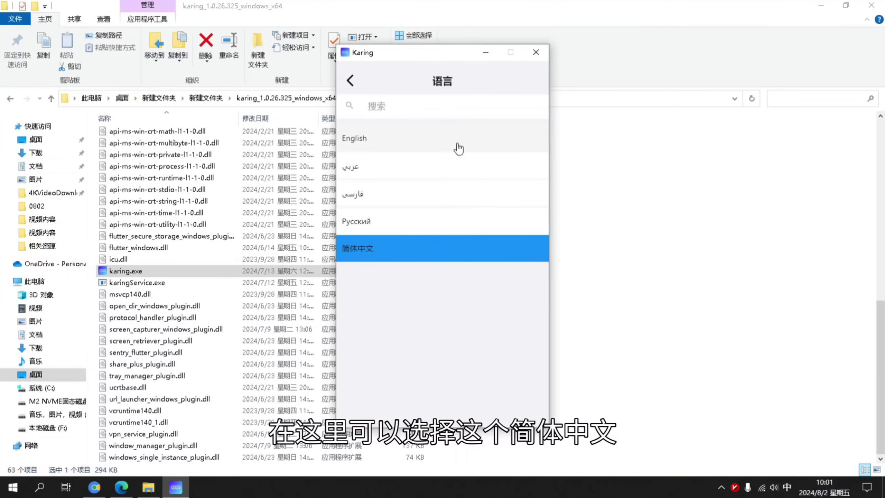
click(351, 80)
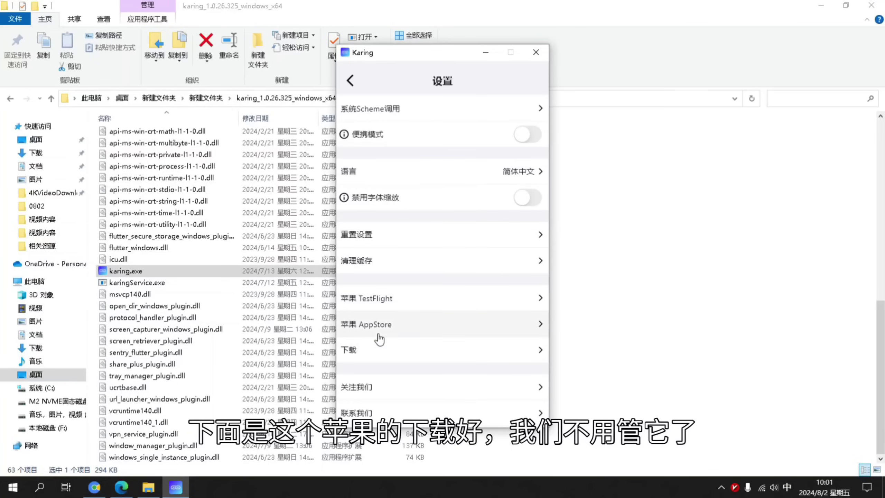
scroll(379, 336, down, 2)
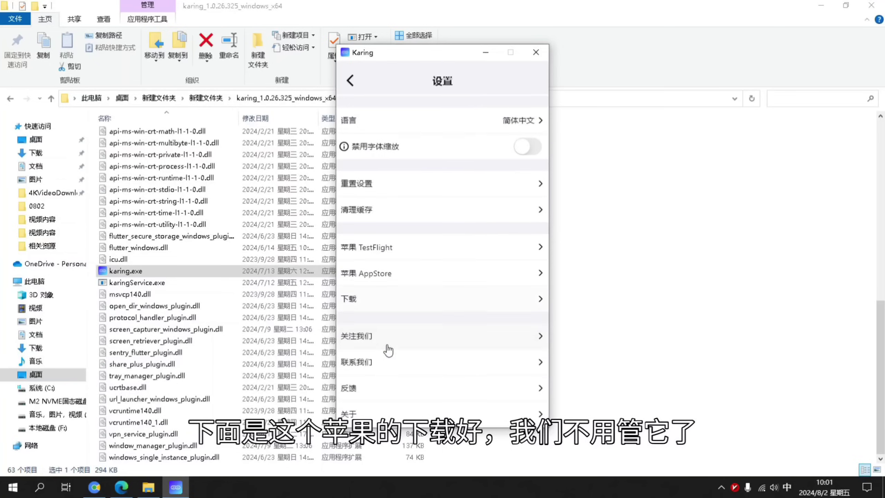
click(351, 83)
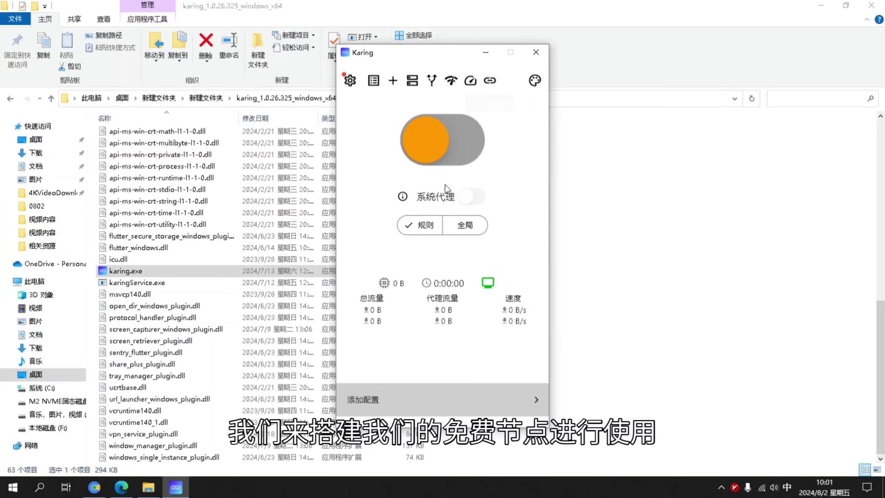
Minimise Karing and scroll the 博文：修改 post to its Cloudflare section
click(485, 52)
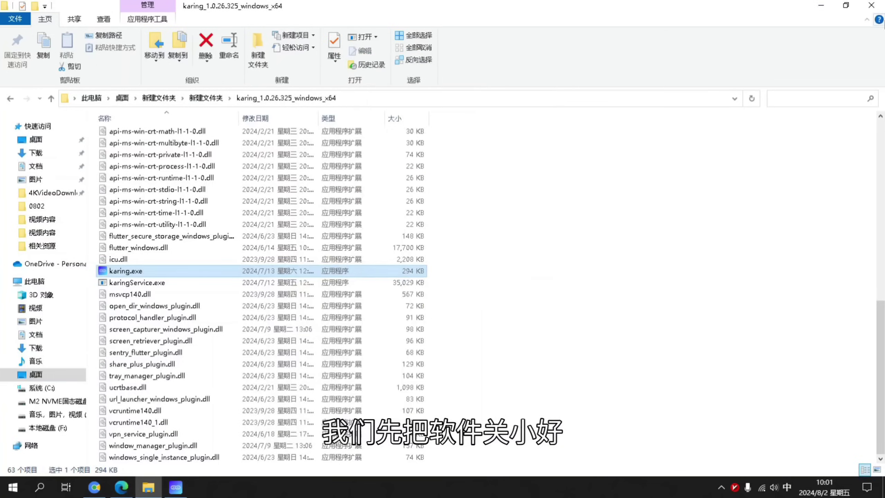
click(820, 12)
click(192, 10)
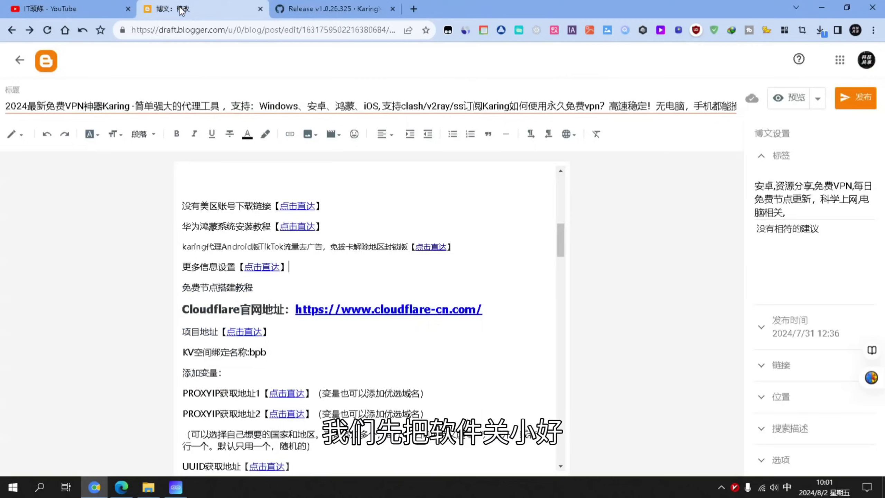
scroll(446, 232, down, 3)
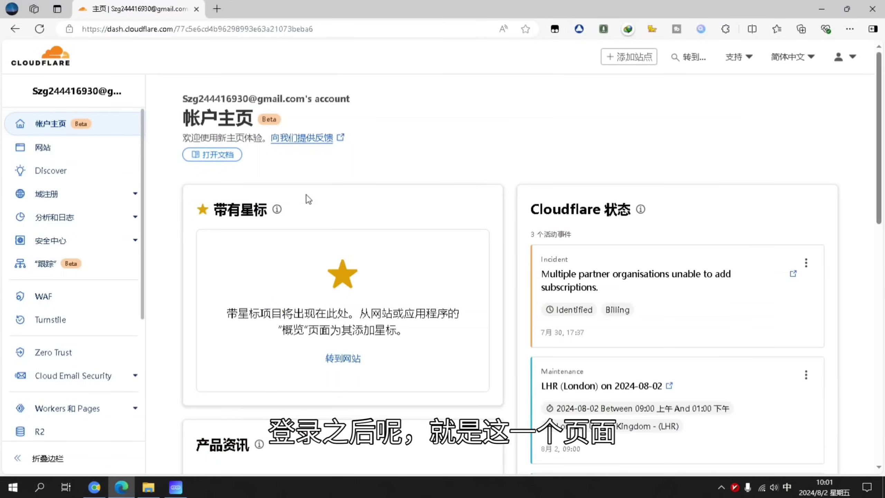
From Workers和Pages, start a new Pages project using direct asset upload
scroll(111, 381, down, 1)
scroll(111, 381, down, 1)
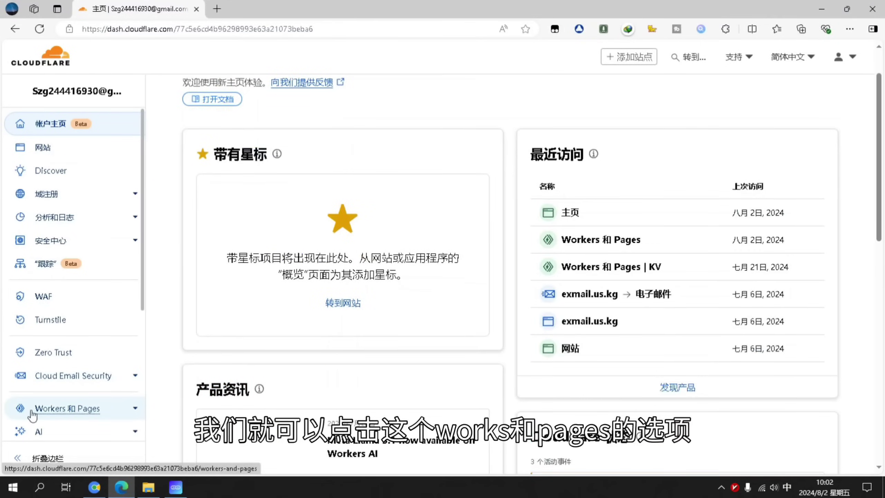
click(85, 416)
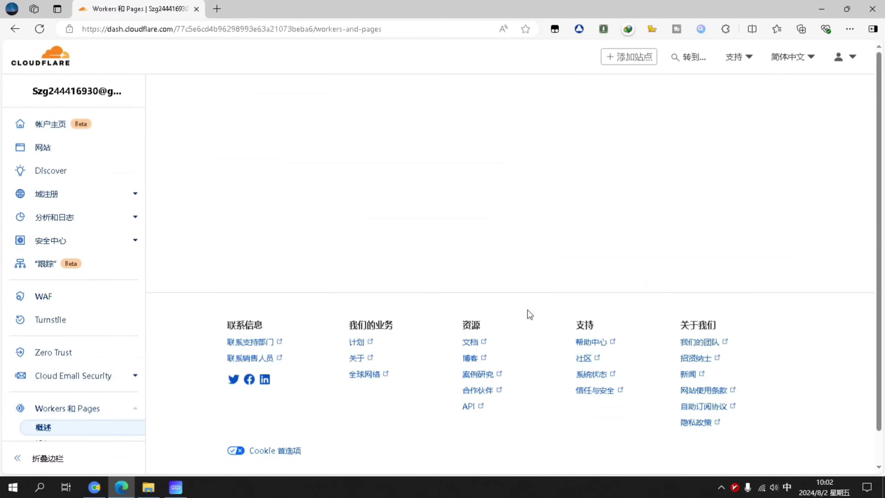
click(589, 140)
scroll(545, 143, down, 2)
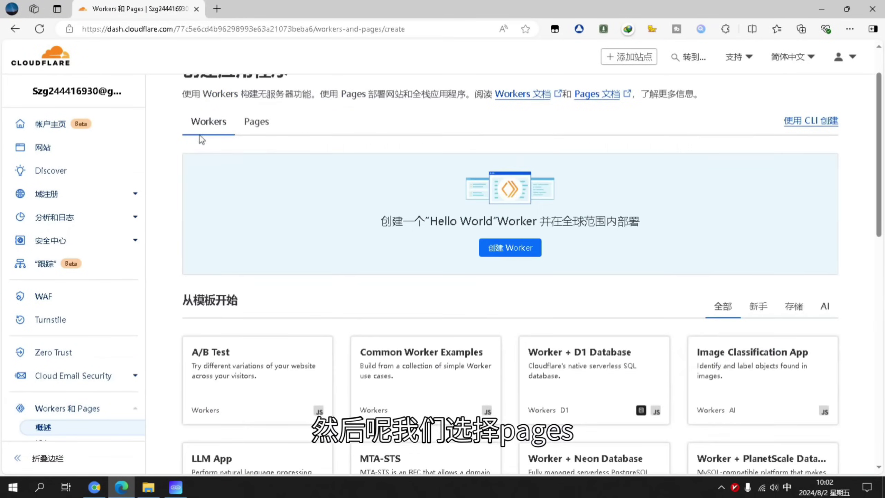
click(255, 120)
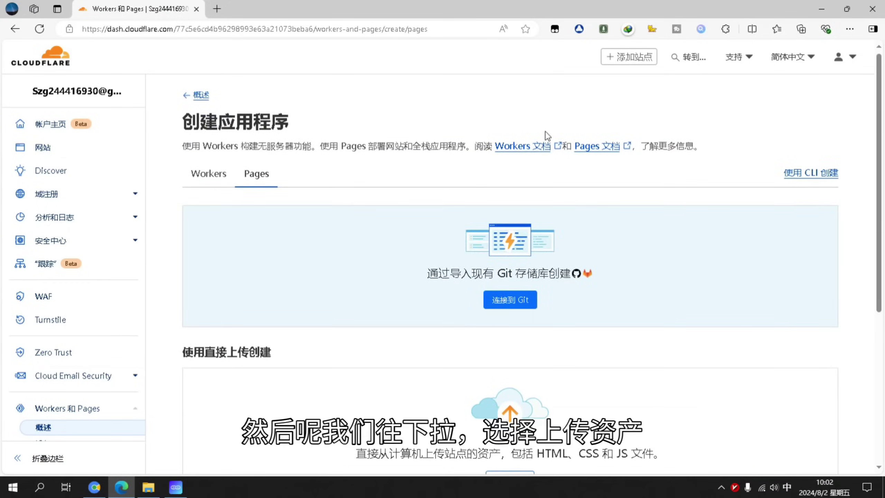
scroll(540, 193, down, 6)
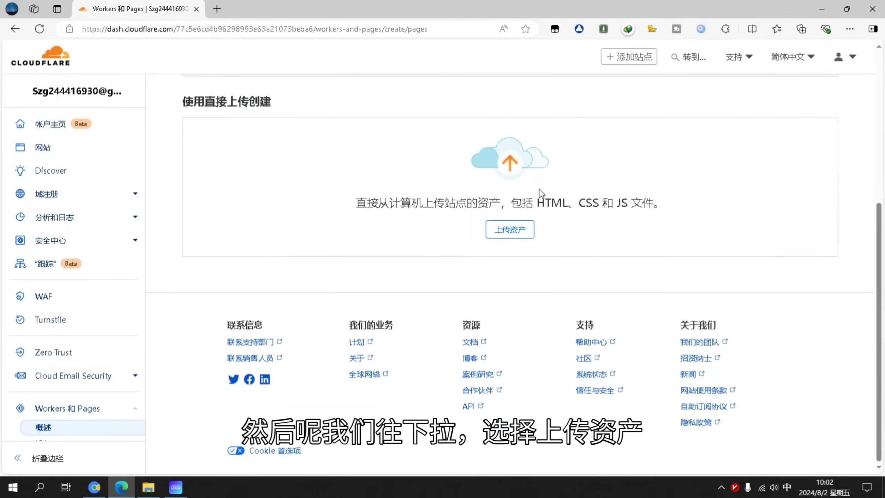
click(500, 231)
Name the Pages project bpb and create it
click(340, 191)
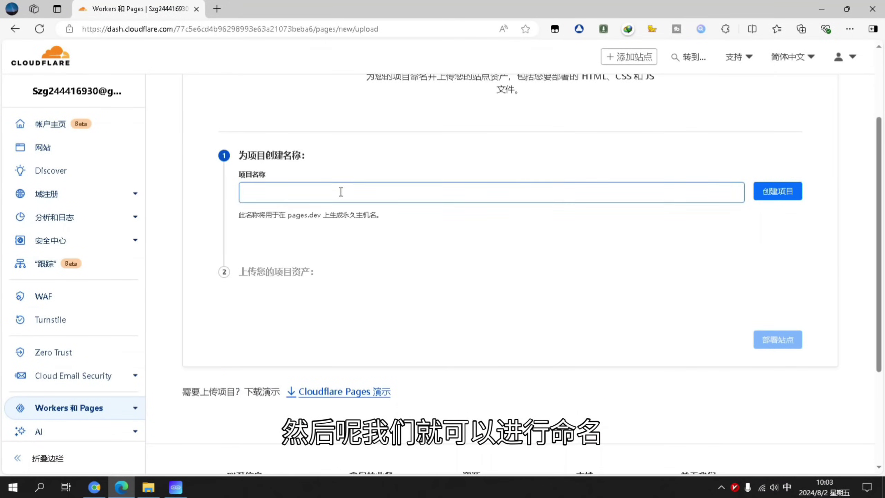
key(shift)
text(bpb)
click(777, 192)
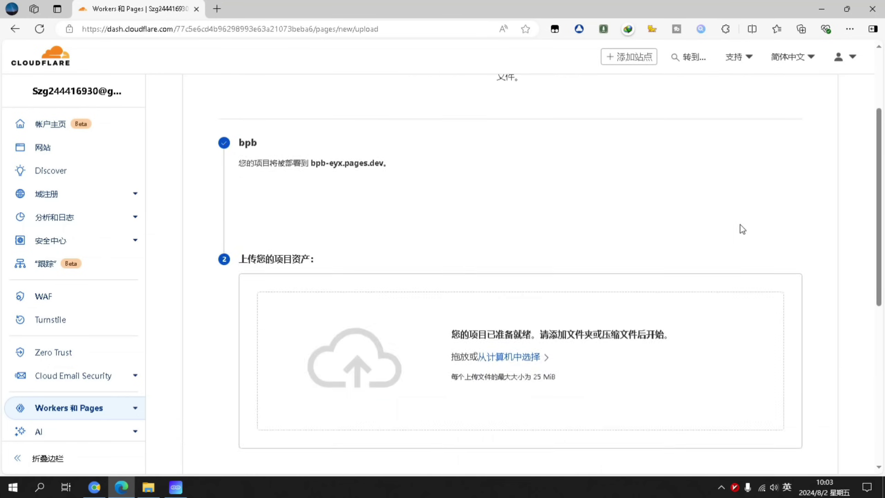
scroll(741, 227, down, 3)
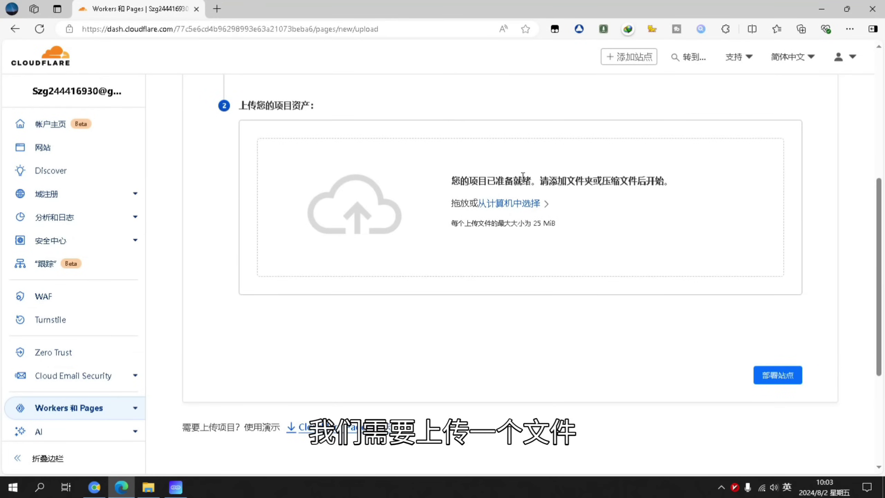
Open the BPB-Worker-Panel GitHub repository linked in the blog notes
click(101, 493)
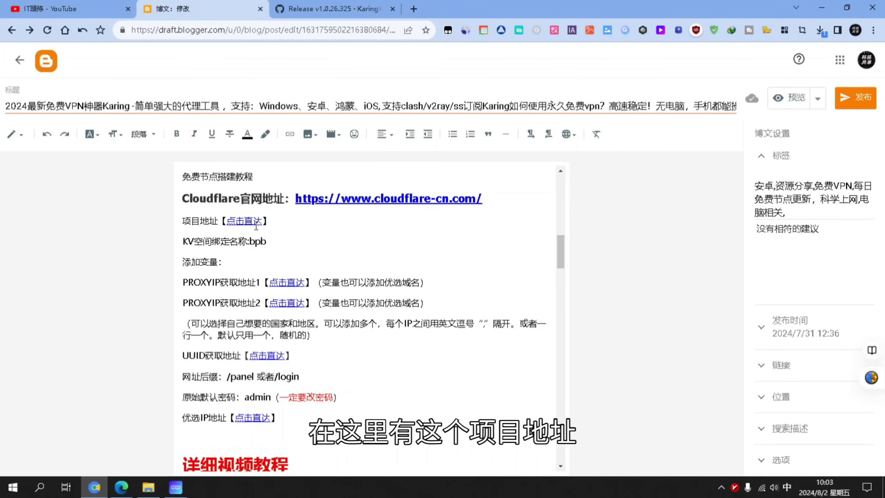
click(241, 222)
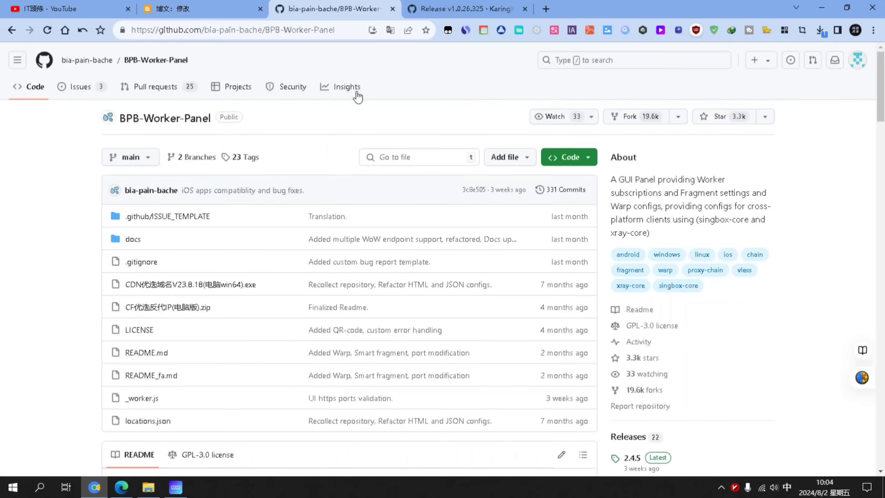
scroll(391, 130, down, 1)
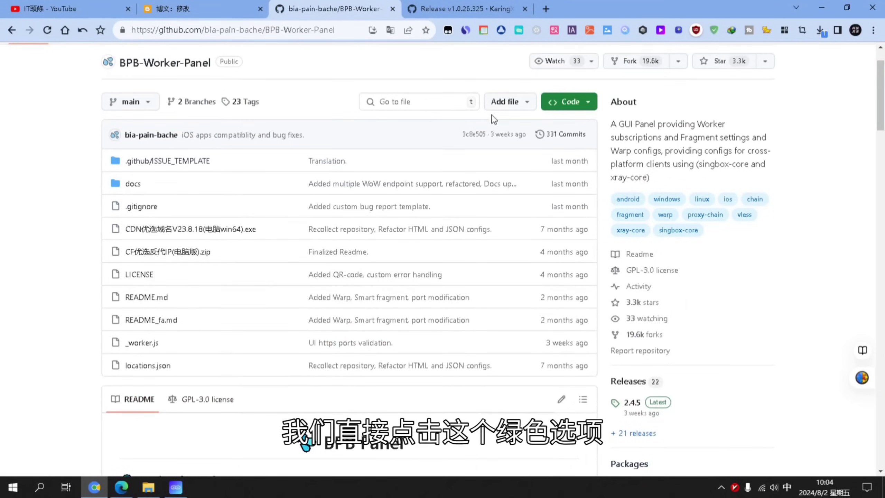
Download BPB-Worker-Panel-main.zip to the desktop, copying its save path first
click(589, 104)
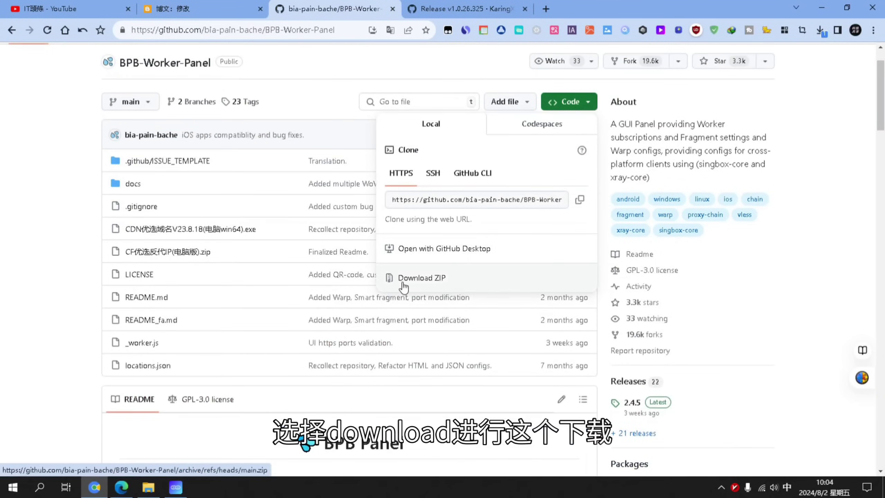
click(466, 283)
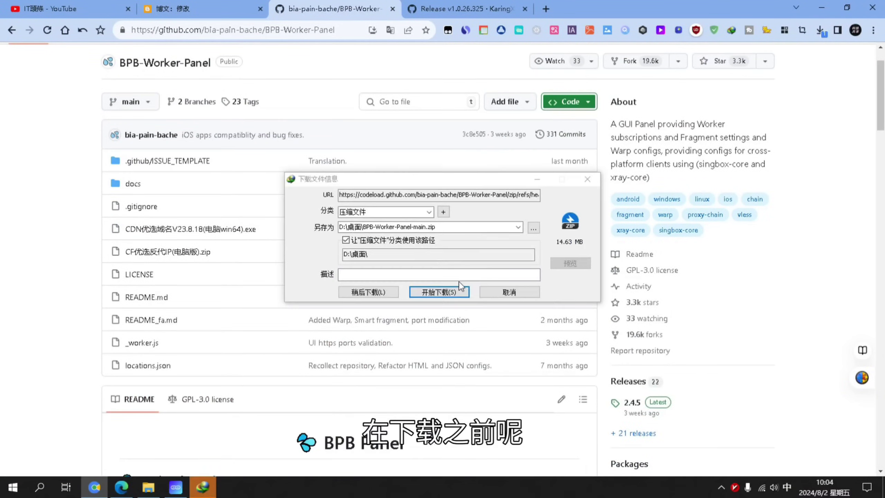
click(448, 226)
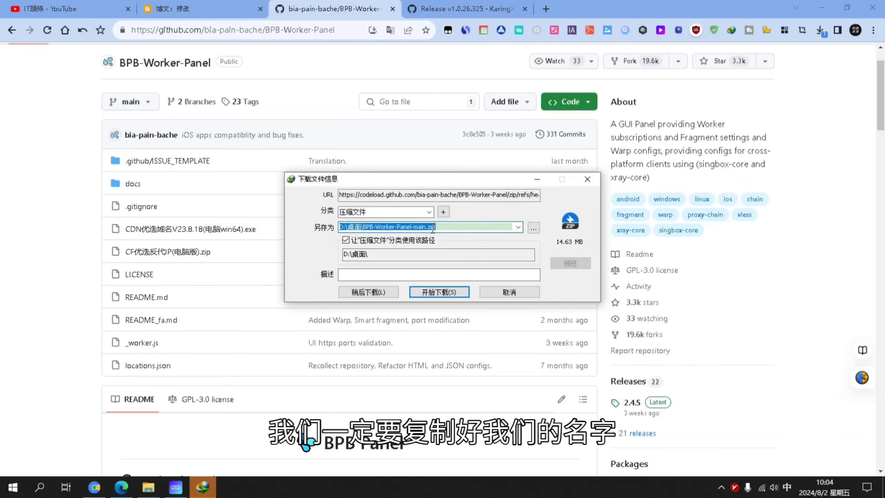
right_click(387, 227)
click(429, 262)
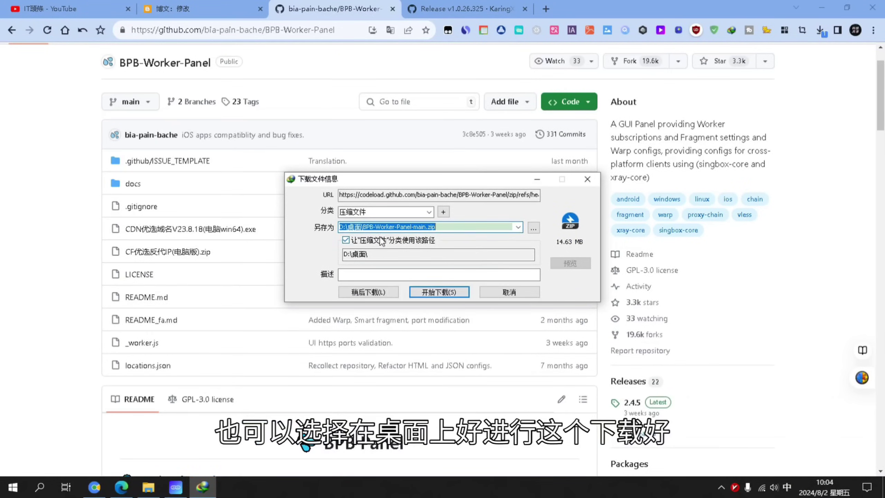
click(439, 292)
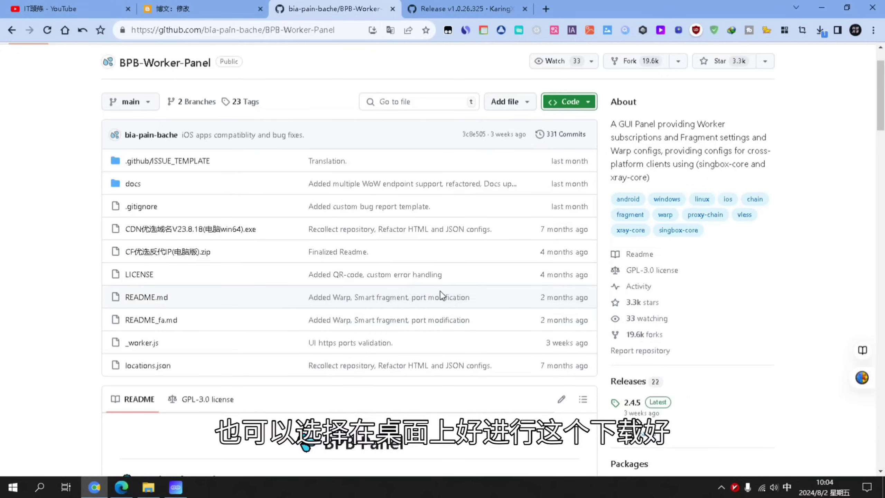
Upload BPB-Worker-Panel-main.zip to the bpb project, deploy it, and open the project
mouse_move(130, 494)
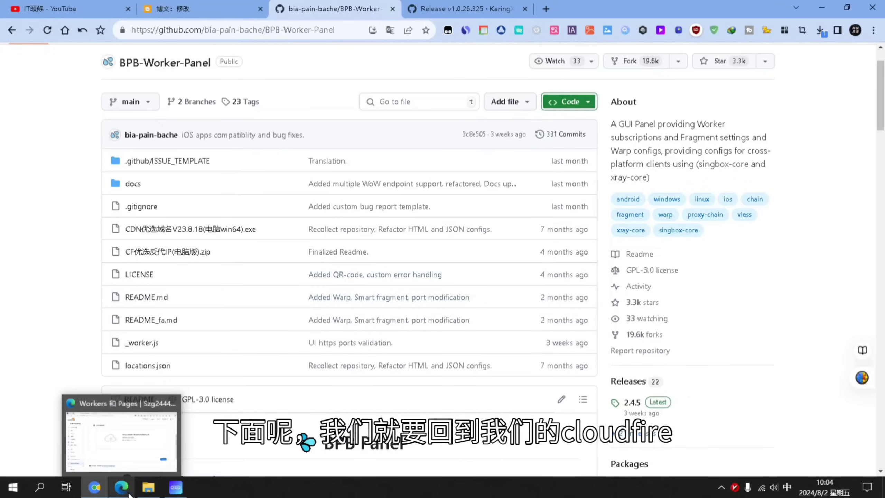
click(119, 445)
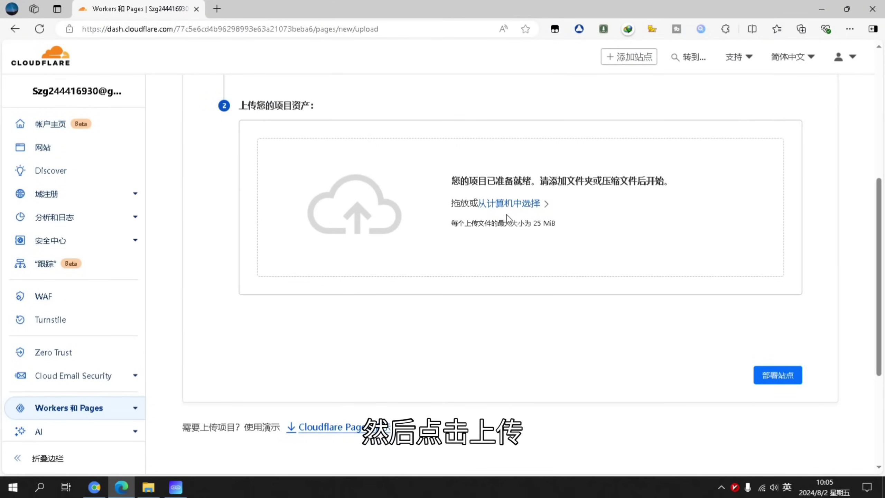
click(512, 204)
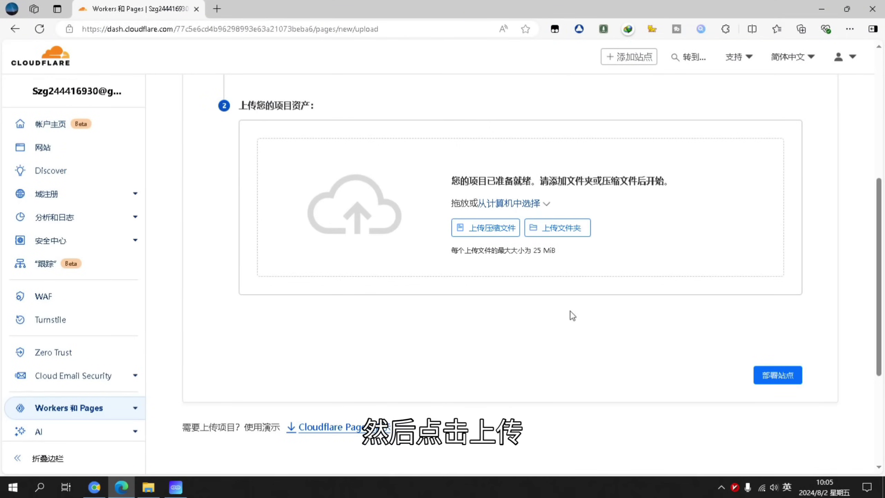
click(481, 230)
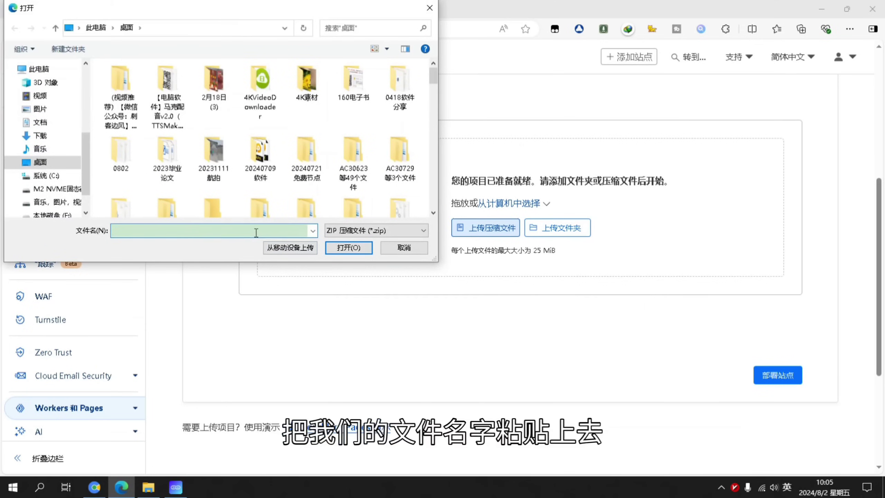
key(ctrl+v)
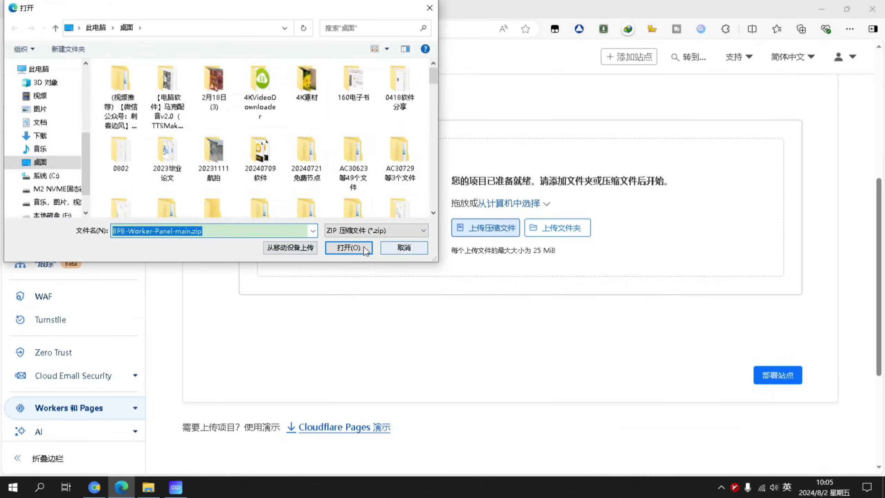
click(350, 248)
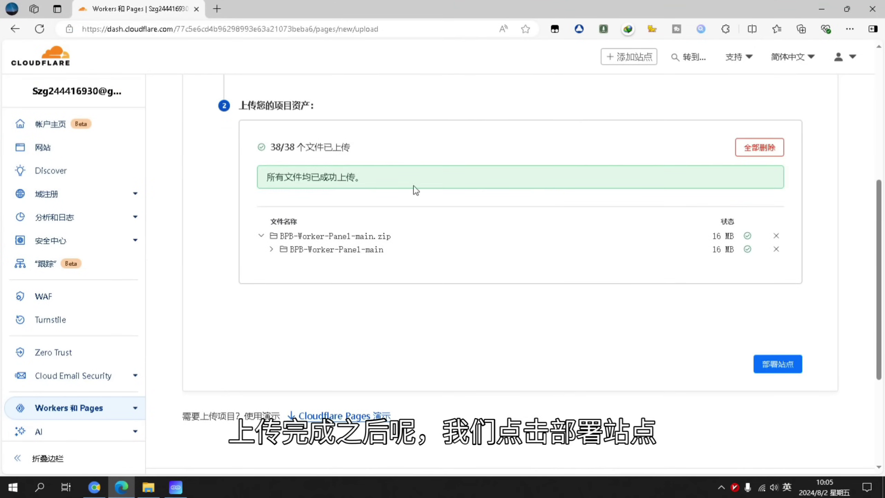
click(784, 365)
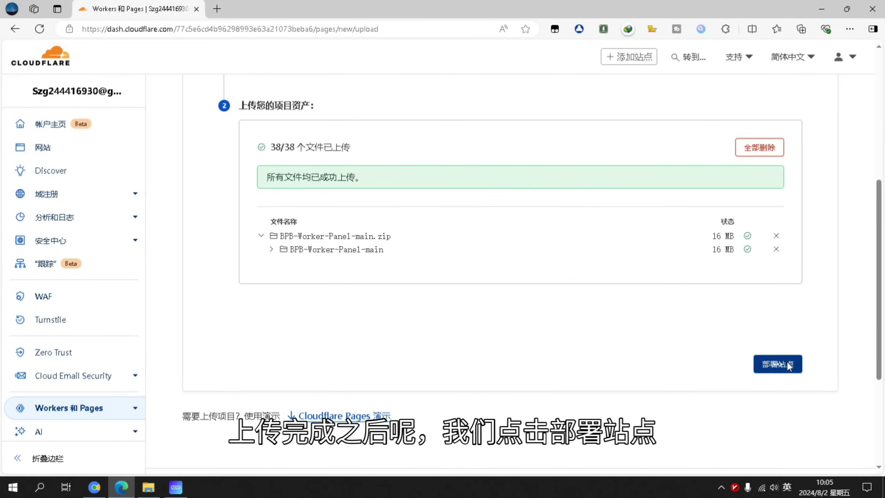
click(770, 340)
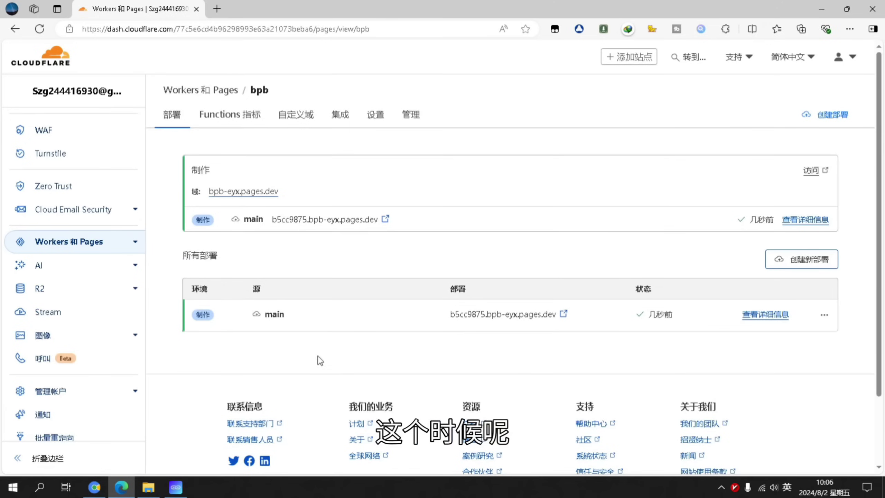
Create a KV namespace named bpb
click(134, 248)
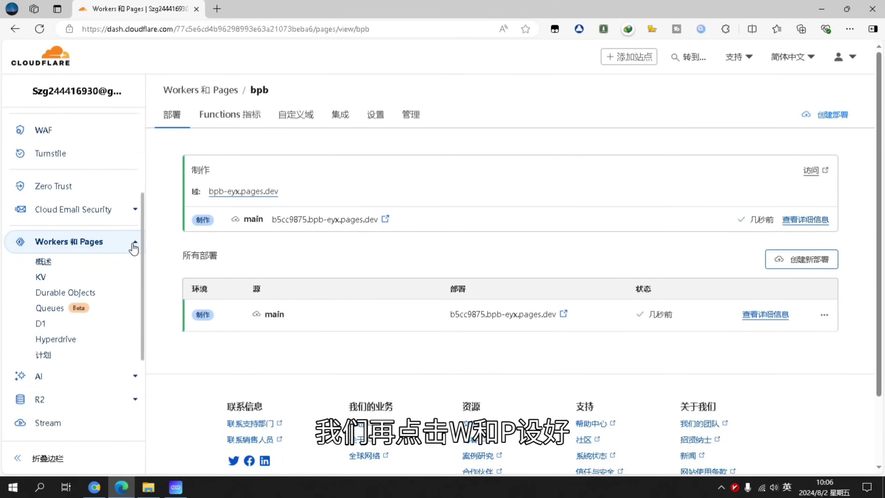
click(41, 277)
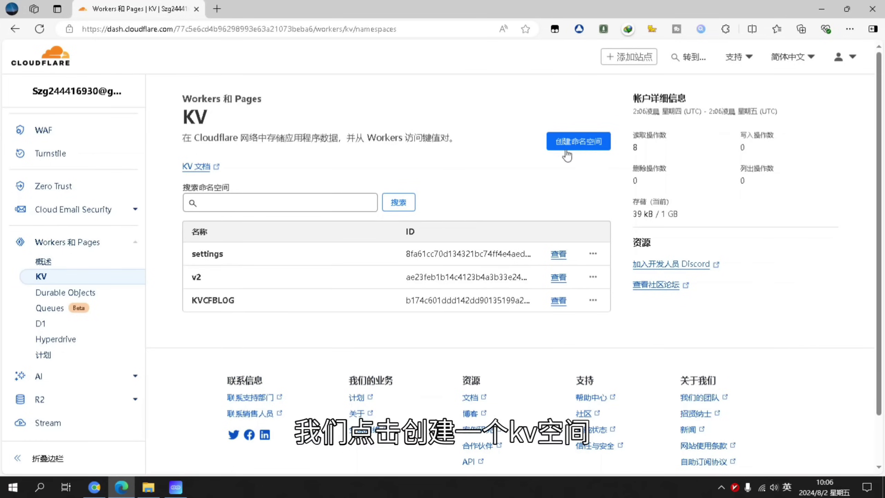
click(566, 148)
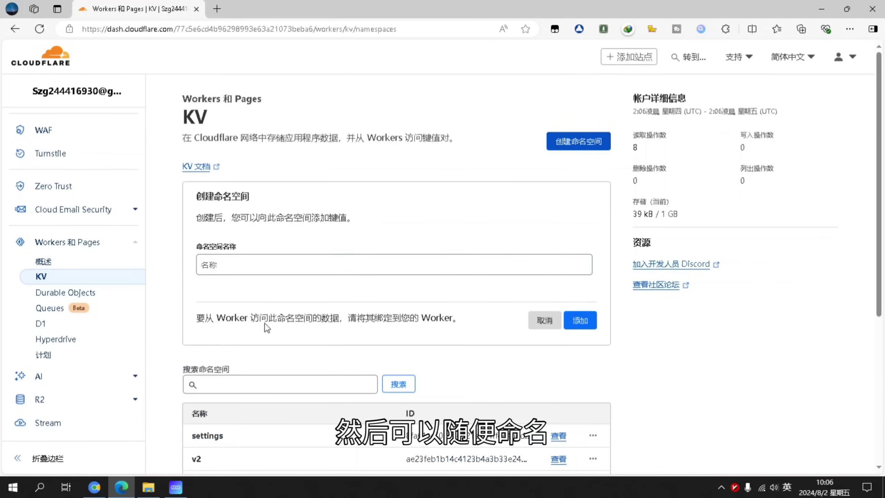
click(411, 268)
text(bpb)
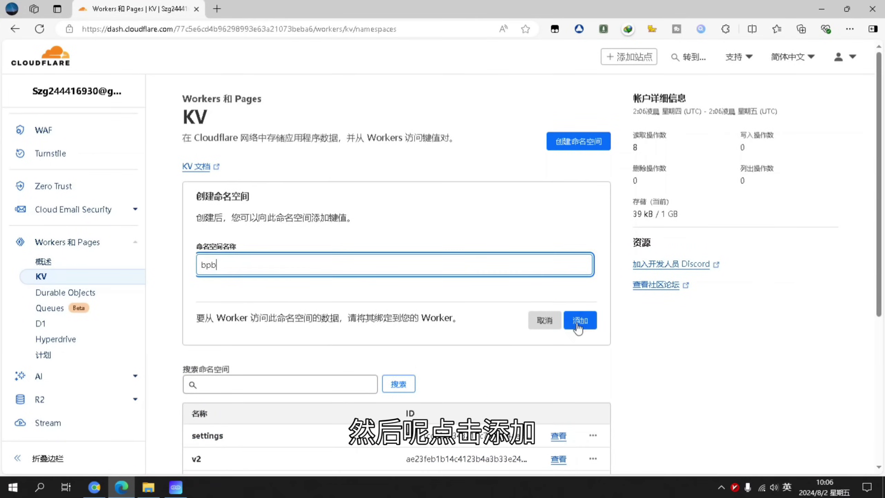
click(578, 324)
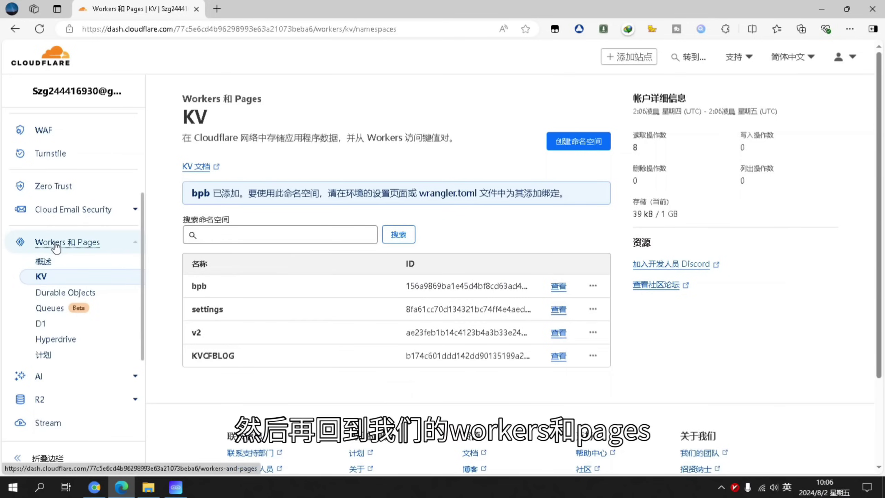
Open the bpb Pages project's settings at the Functions section
click(69, 248)
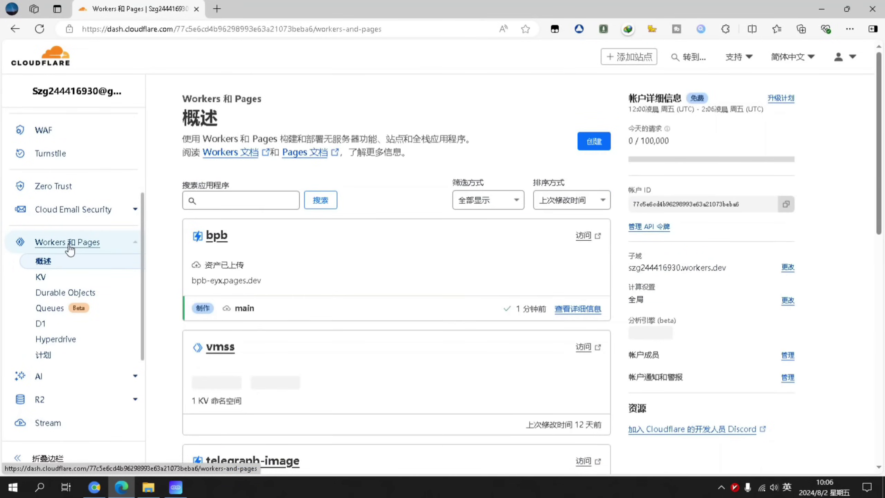
click(219, 237)
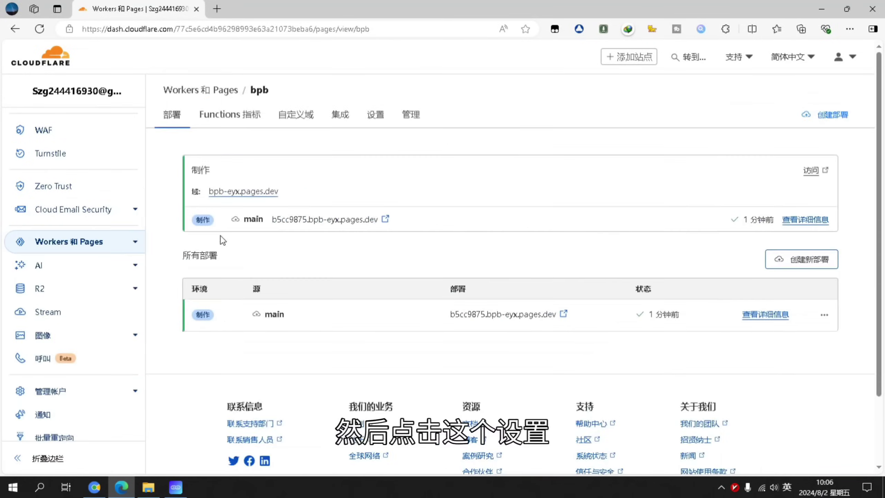
click(375, 116)
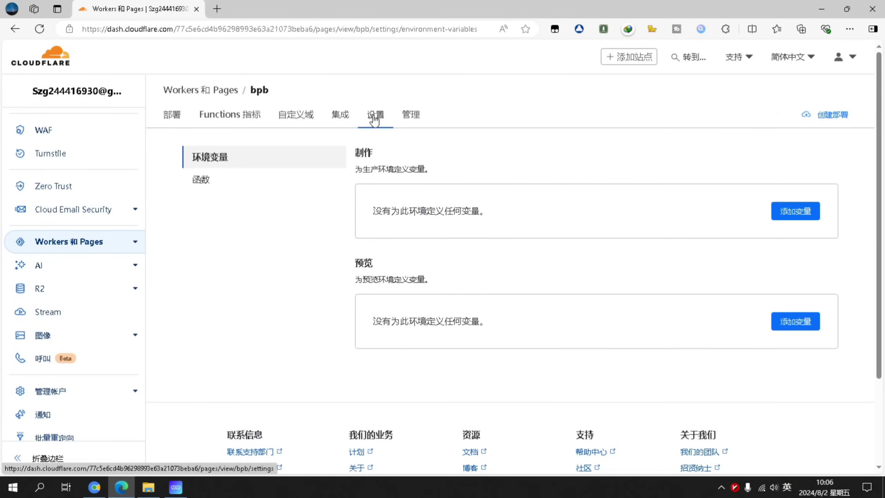
click(230, 179)
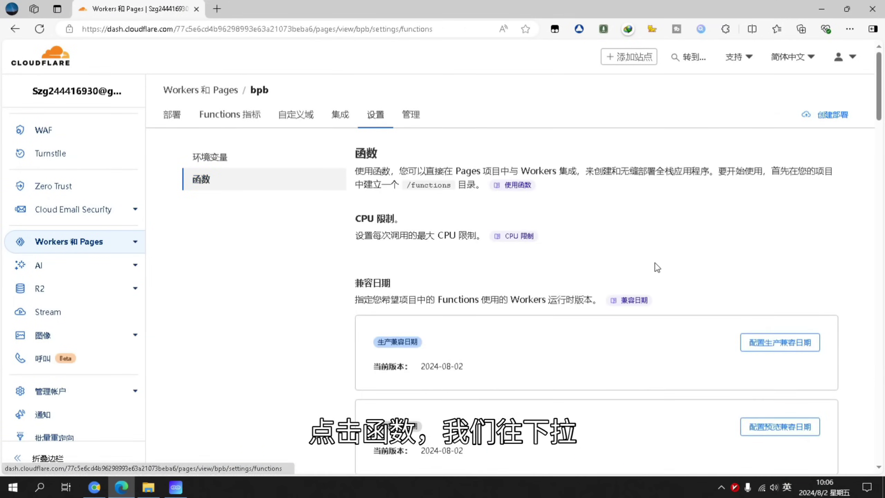
Add and save a KV binding with variable name bpb pointing to the bpb namespace
scroll(648, 279, down, 15)
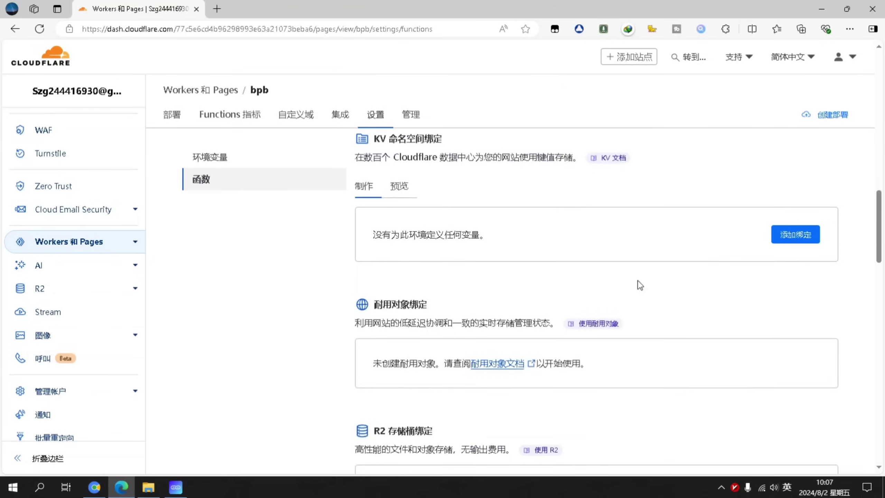
click(803, 237)
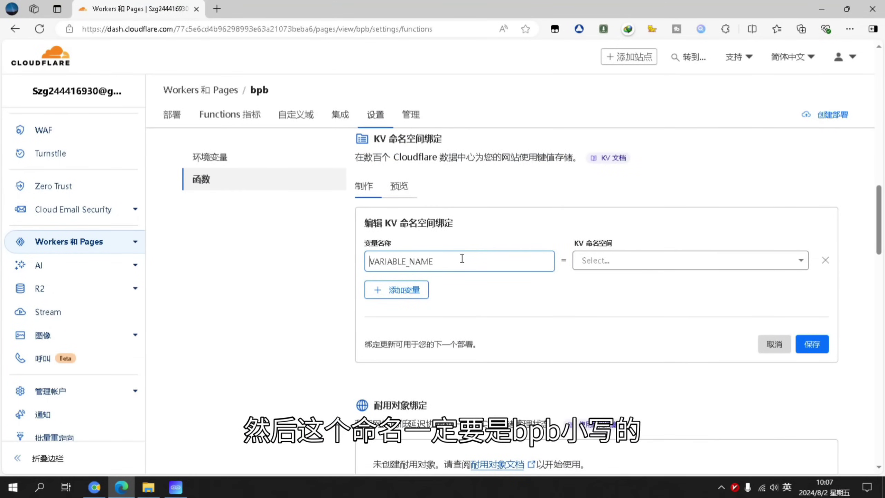
text(bpb)
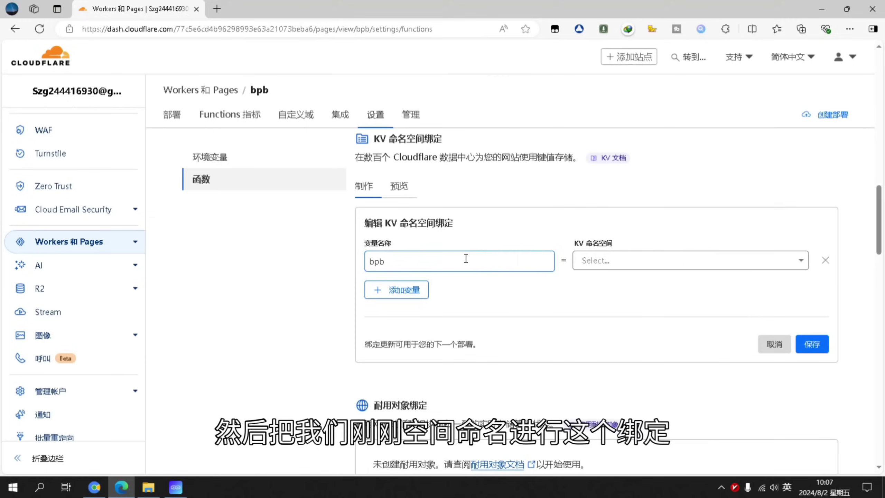
click(682, 264)
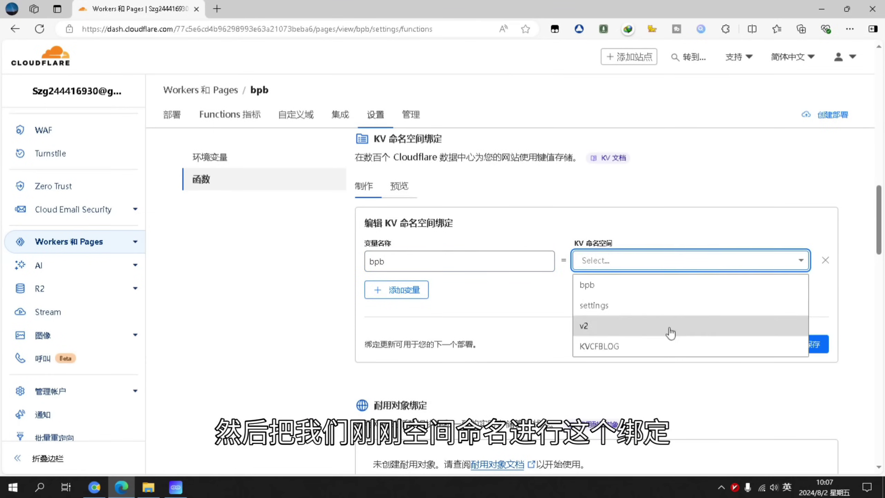
click(638, 288)
click(812, 344)
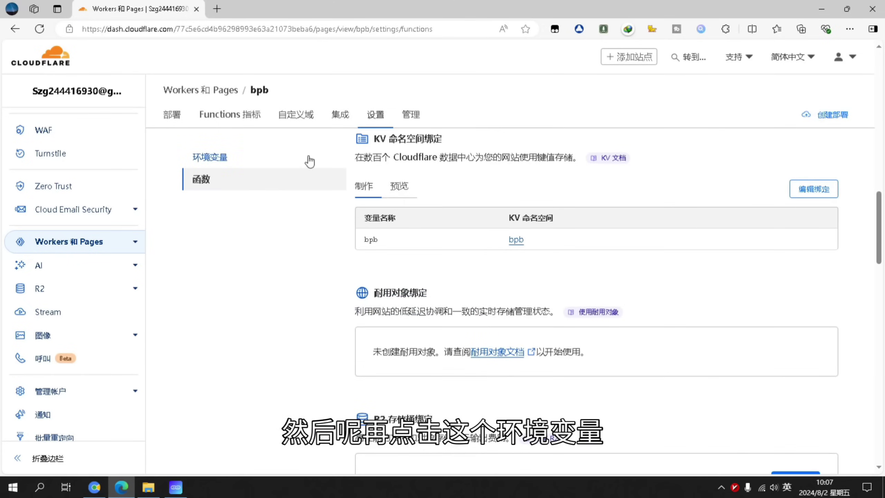
Add a production environment variable named UUID
click(259, 159)
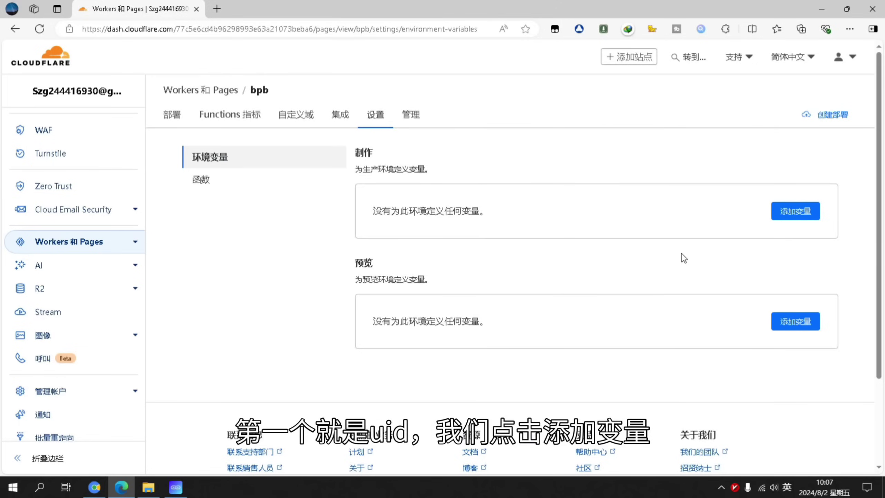
click(811, 218)
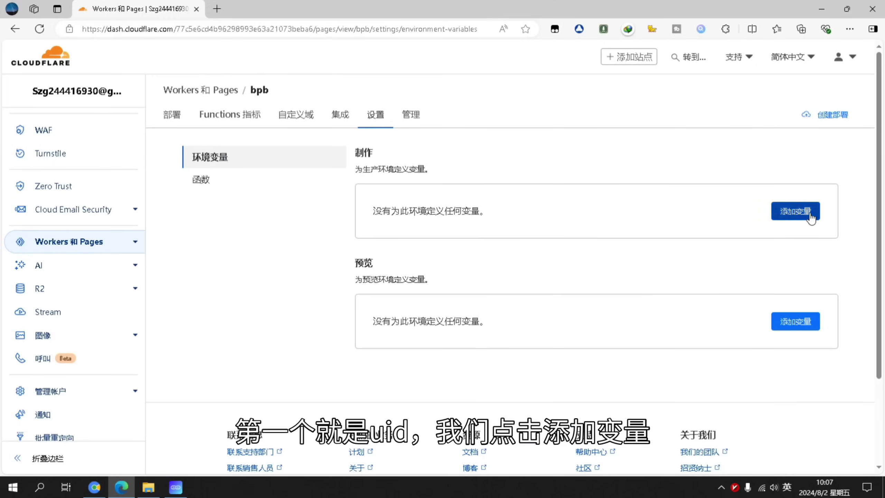
text(UUID)
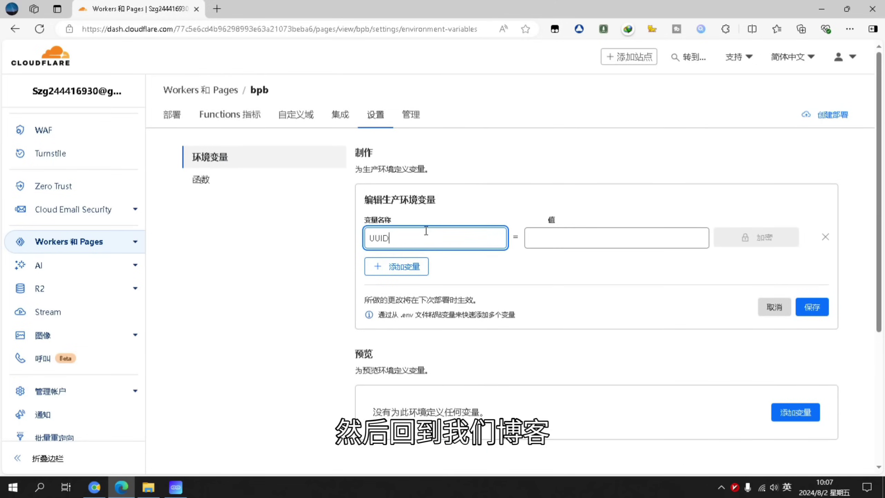
Copy a UUID from the 1024Tools generator into the UUID variable's value
click(94, 487)
scroll(313, 297, up, 4)
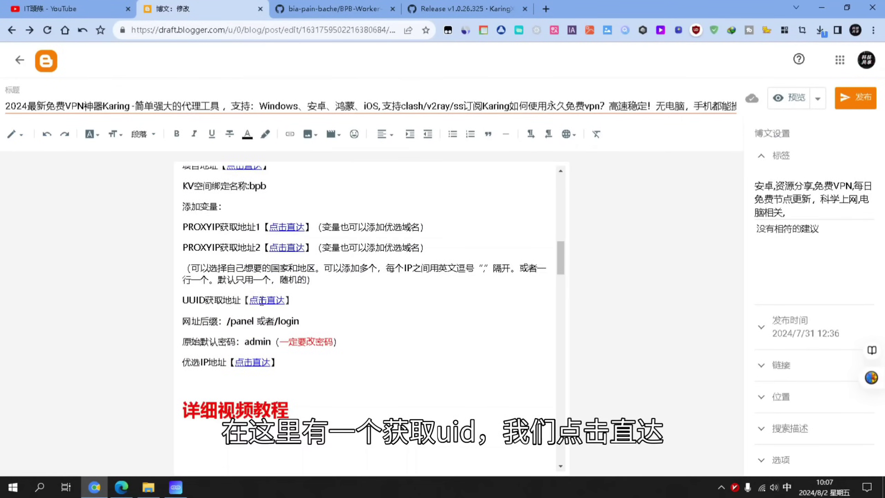
click(267, 300)
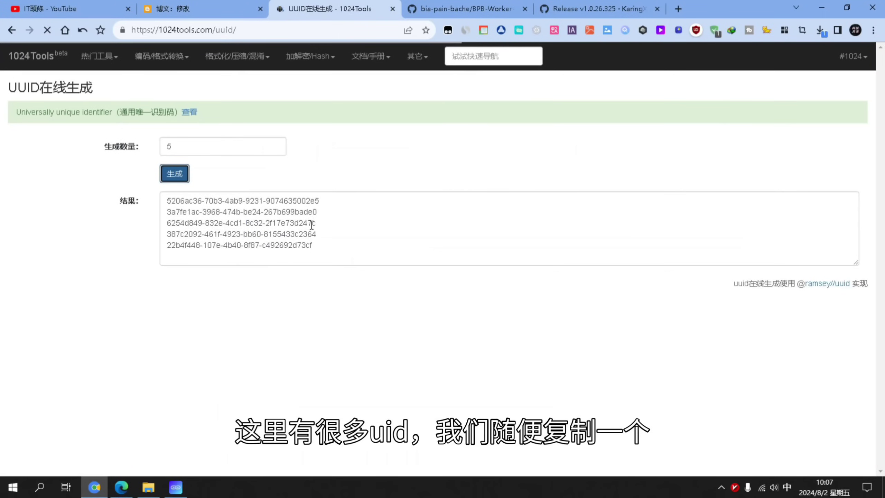
drag(334, 202, 165, 201)
key(ctrl+c)
click(122, 488)
right_click(551, 237)
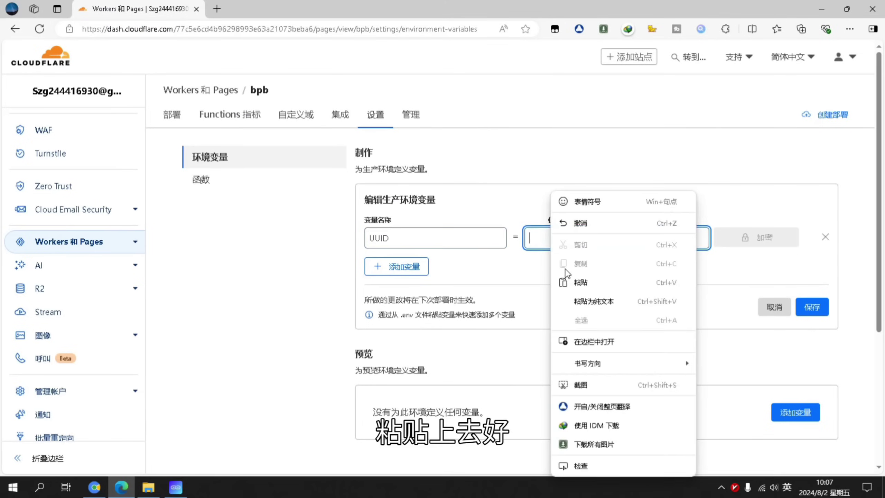
click(573, 282)
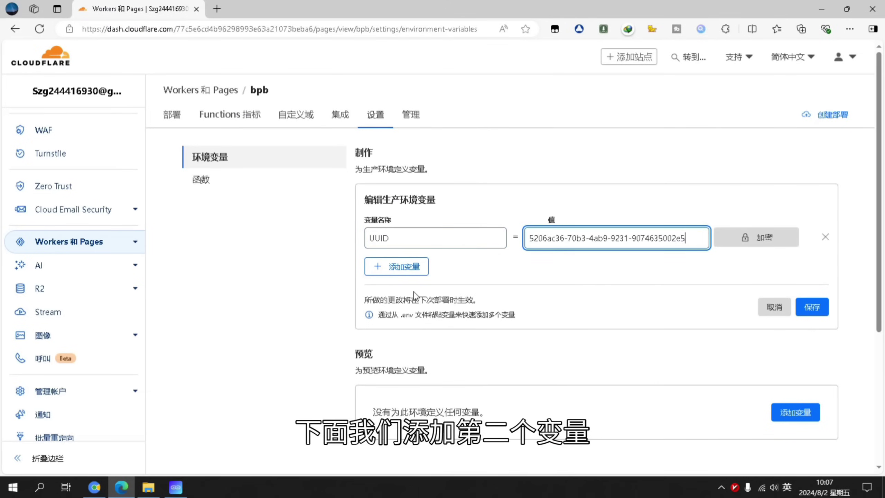
Add a second variable row and return to the blog's setup notes
click(397, 266)
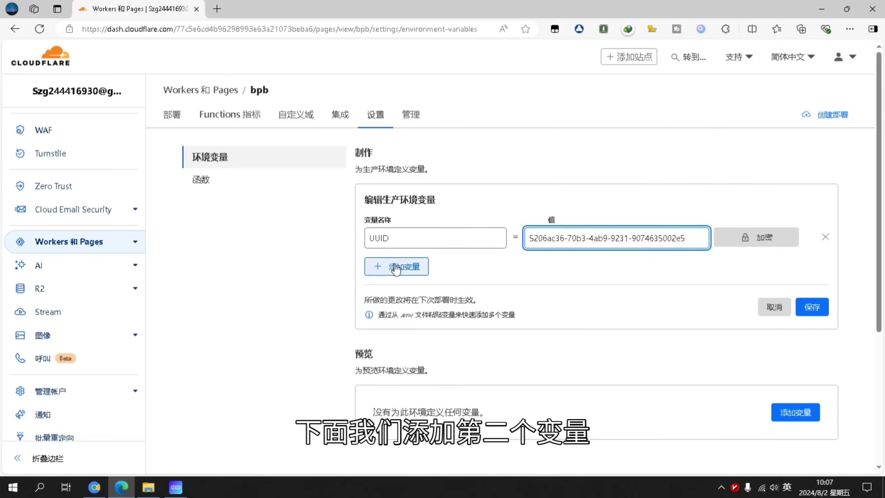
click(94, 487)
click(194, 13)
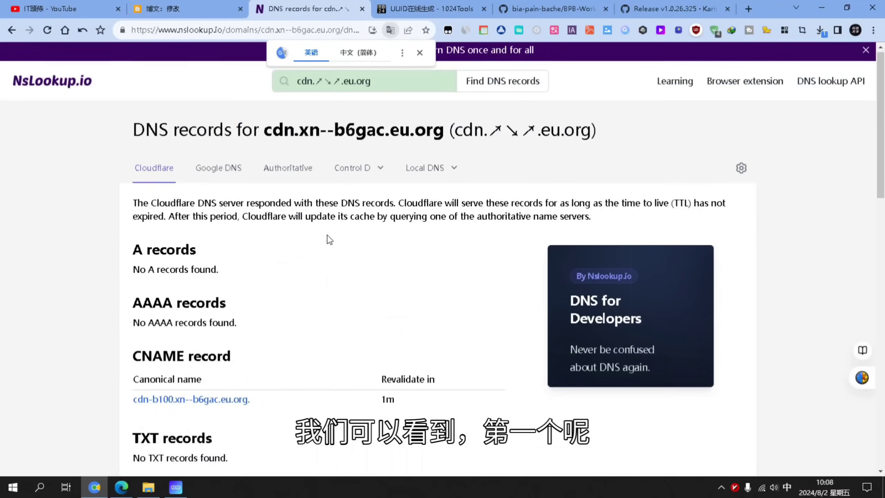
Look up the second PROXYIP domain on nslookup.io
scroll(328, 237, down, 3)
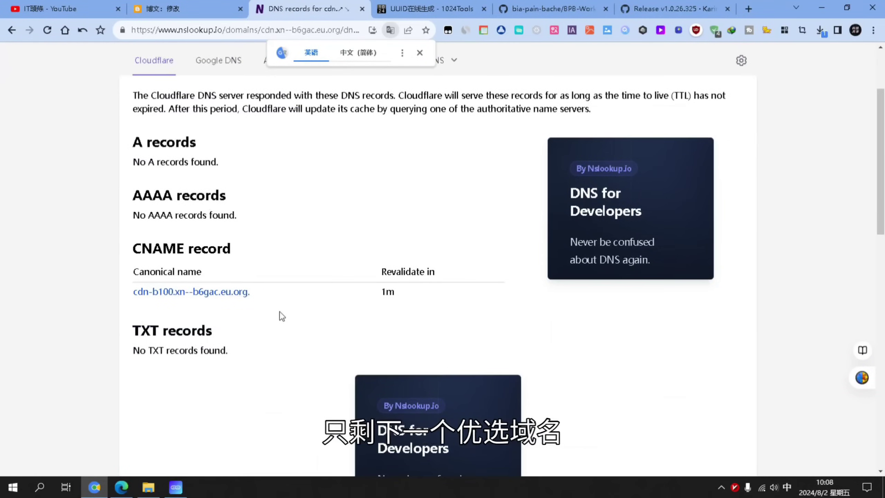
mouse_move(146, 301)
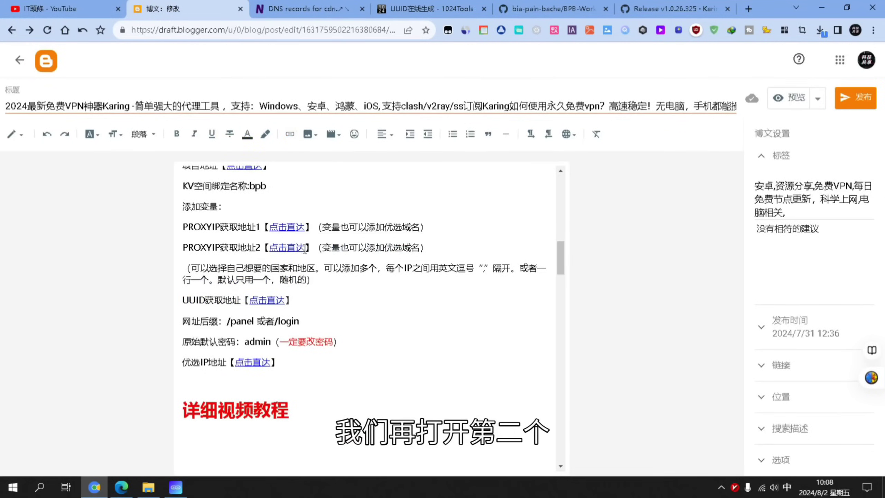
click(305, 248)
Confirm A records 8.219.170.232 and 47.236.130.95 are both located in Singapore
scroll(348, 192, down, 3)
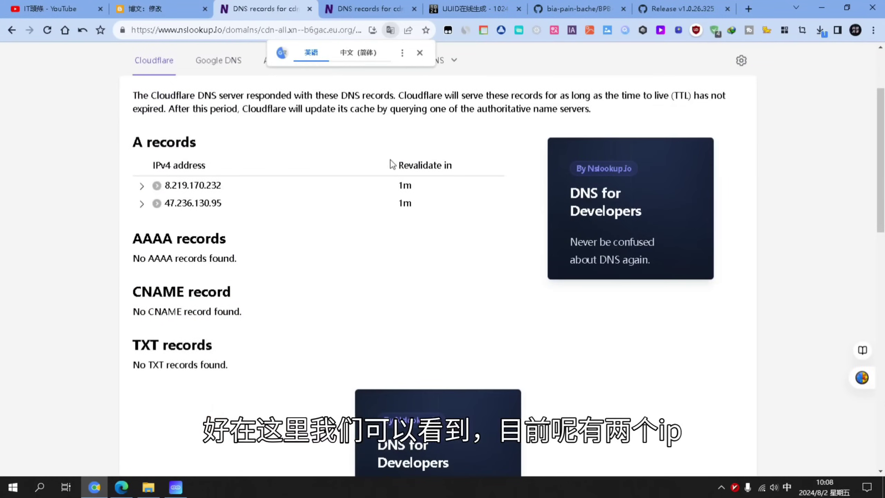
click(142, 186)
mouse_move(150, 252)
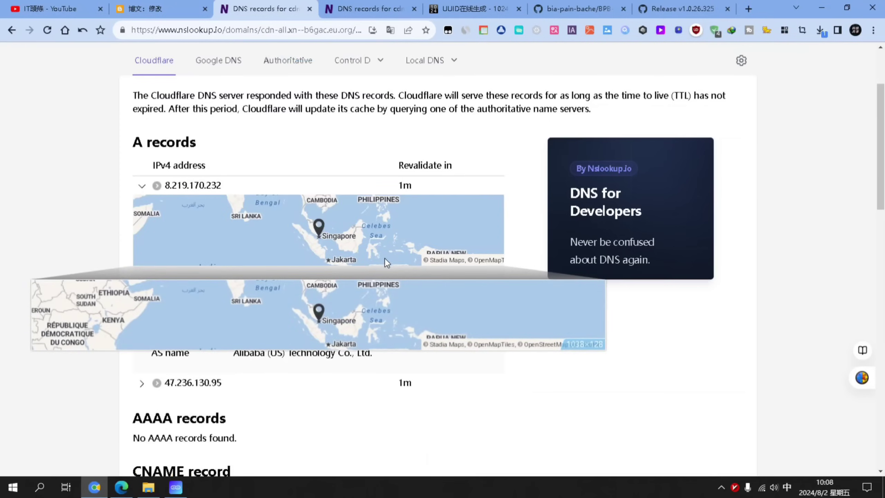
drag(385, 322, 336, 315)
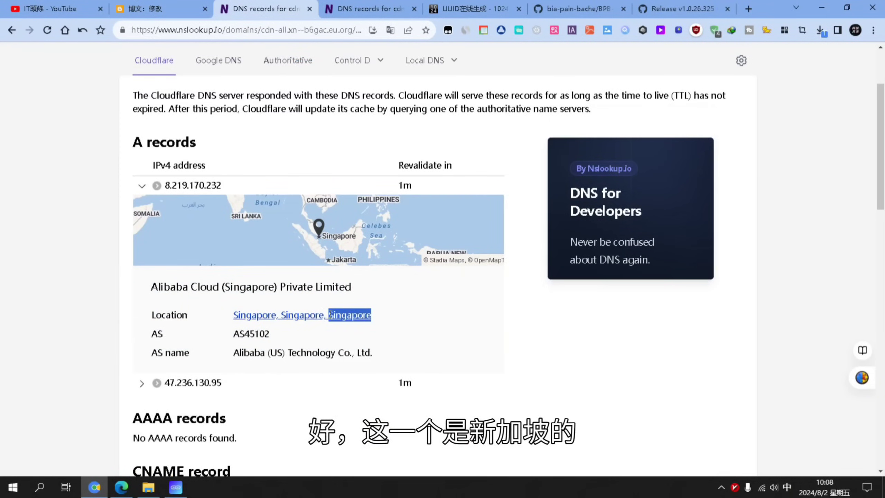
scroll(148, 227, down, 5)
click(140, 216)
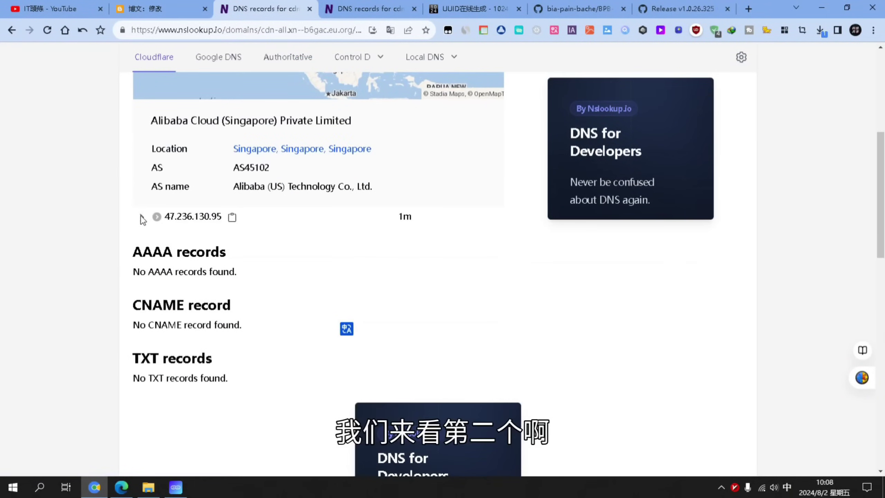
scroll(370, 362, down, 2)
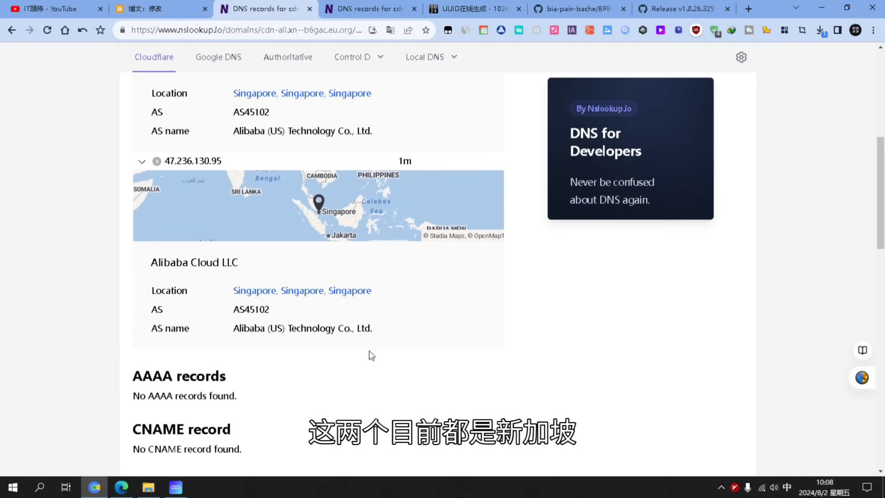
scroll(327, 325, up, 5)
scroll(244, 209, up, 2)
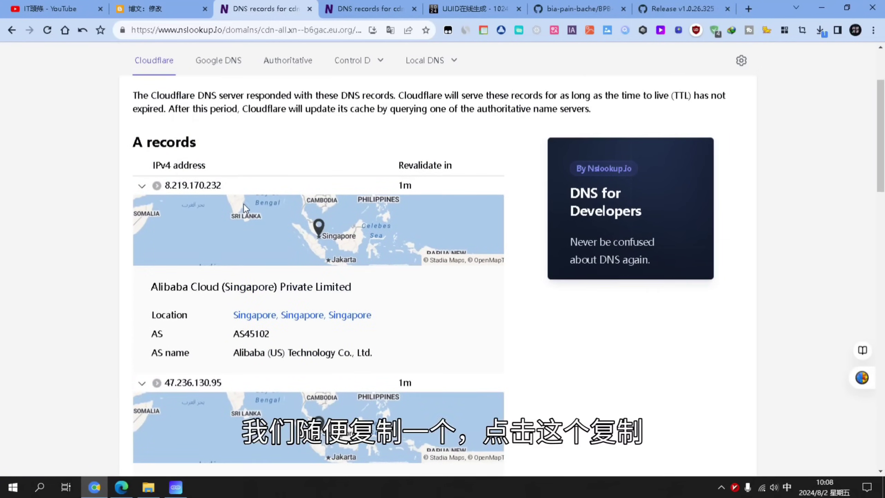
mouse_move(227, 186)
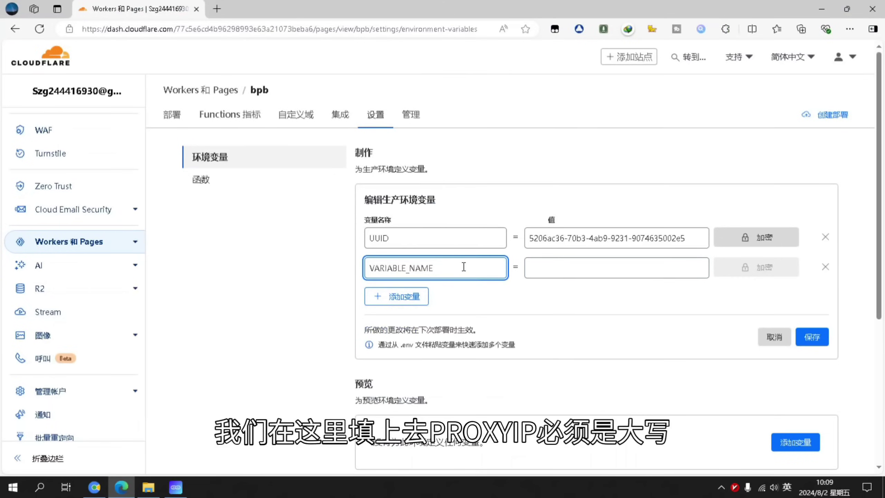
Fill the new row as PROXYIP = 8.219.170.232 and save the variables
text(PROXYIP)
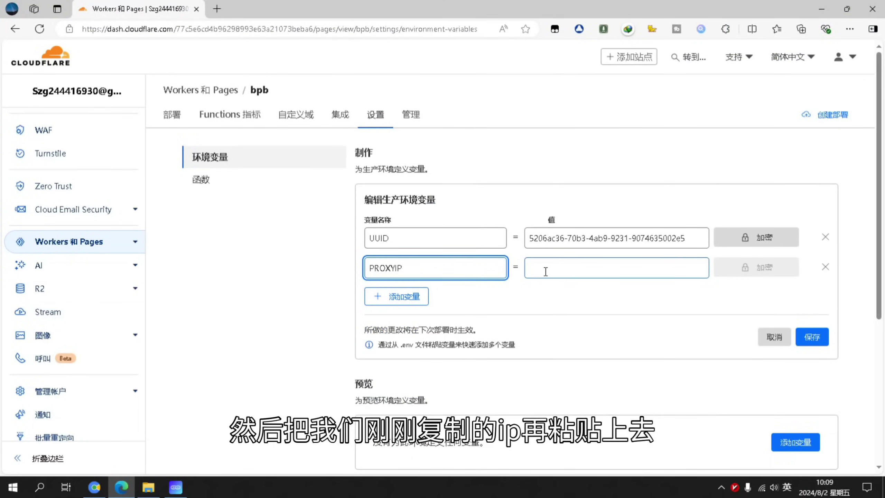
click(546, 271)
key(ctrl+v)
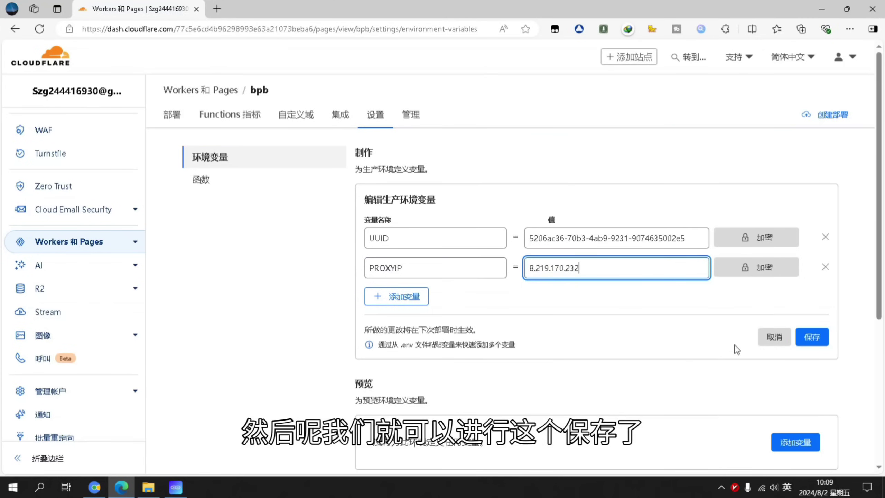
click(811, 337)
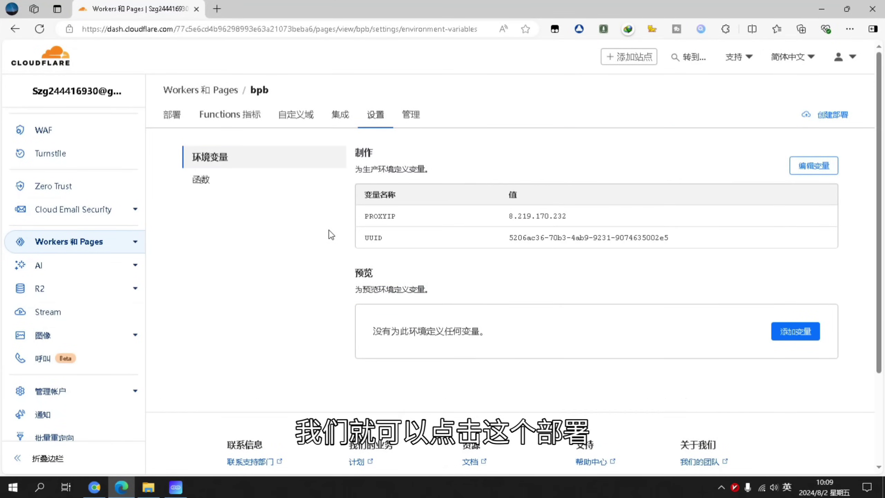
Create a new production deployment of the bpb project at bpb-eyx.pages.dev and return to the project
click(177, 123)
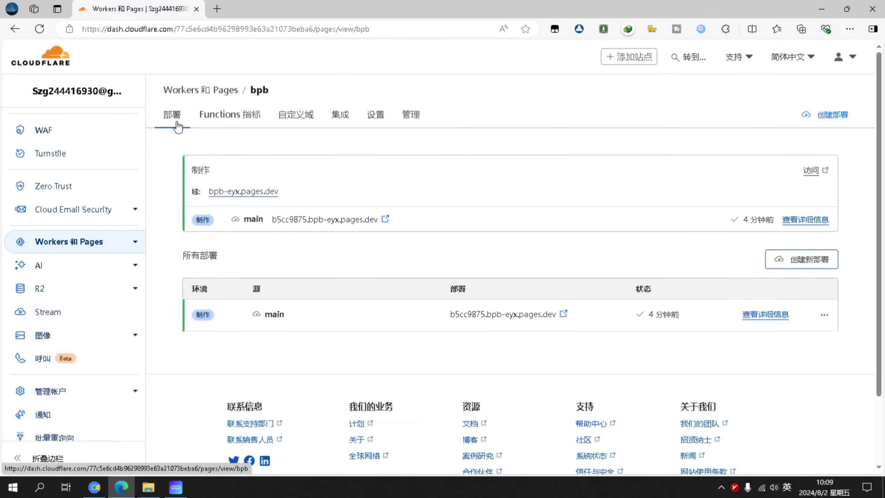
click(802, 260)
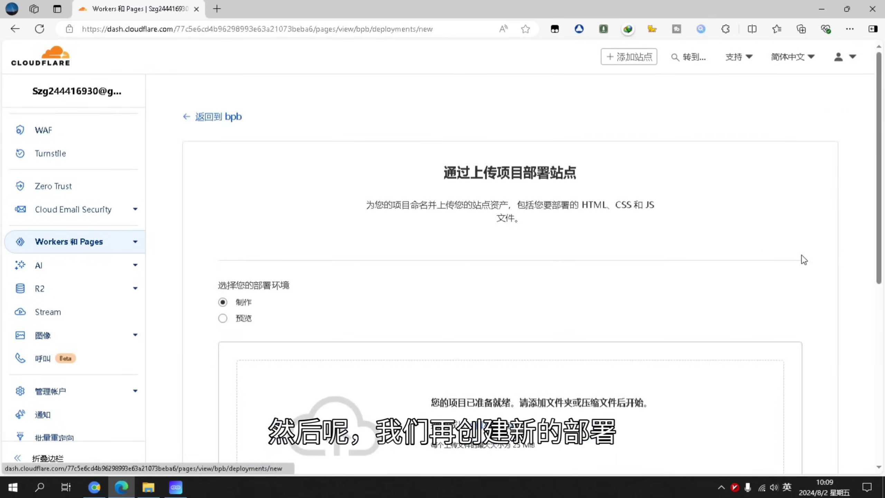
scroll(472, 307, down, 4)
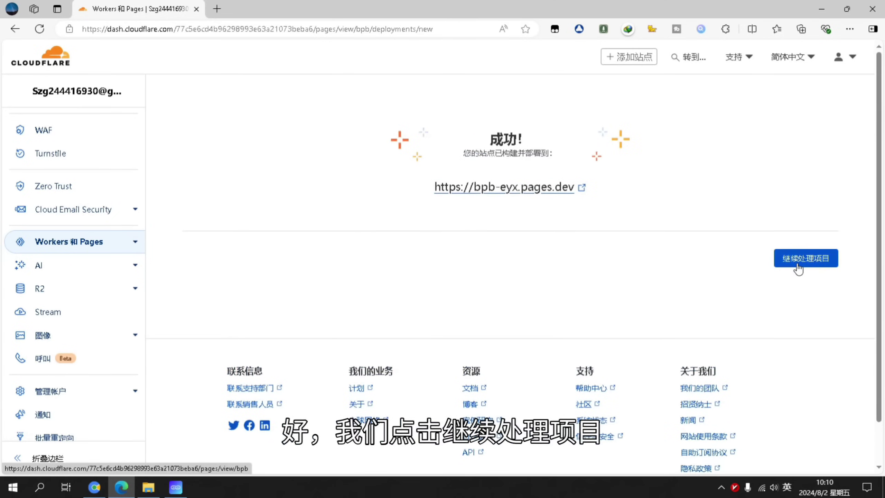
click(797, 264)
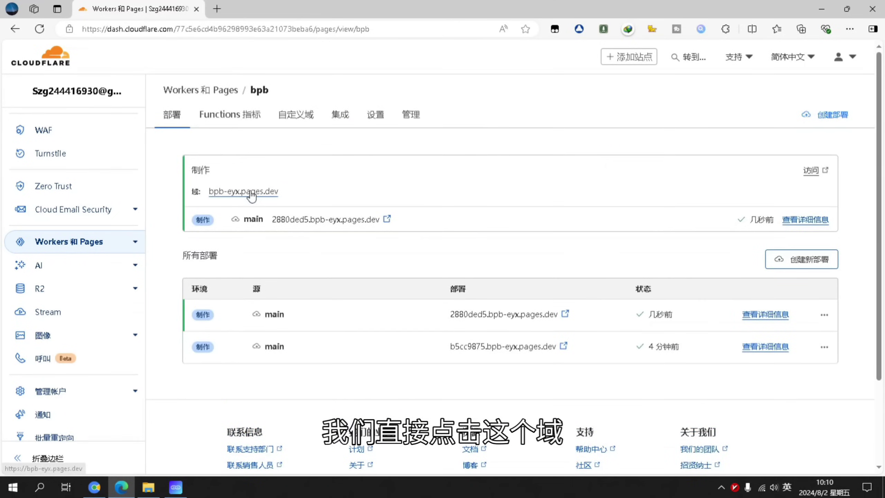
Open bpb-eyx.pages.dev/login and sign in with the default panel password
click(244, 192)
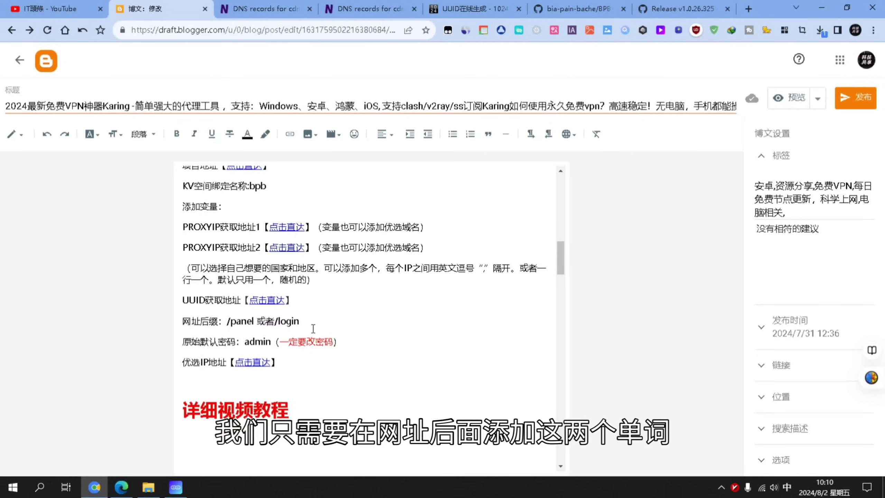
drag(304, 324, 279, 326)
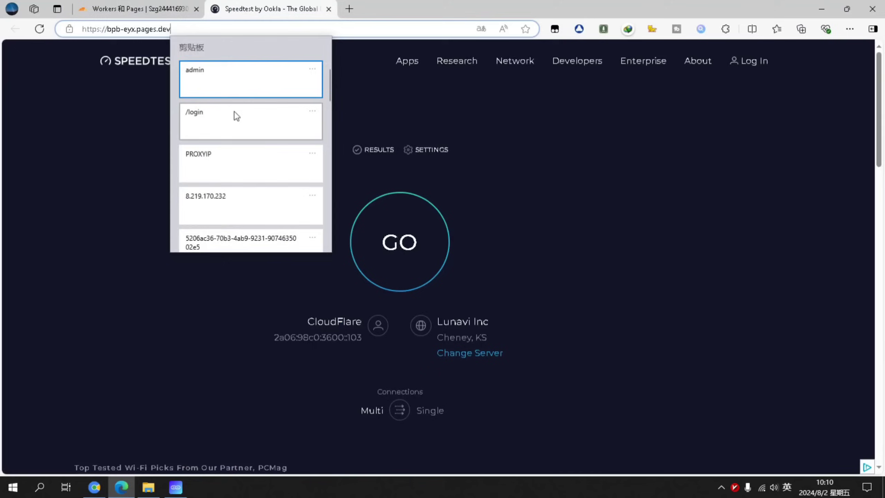
click(234, 111)
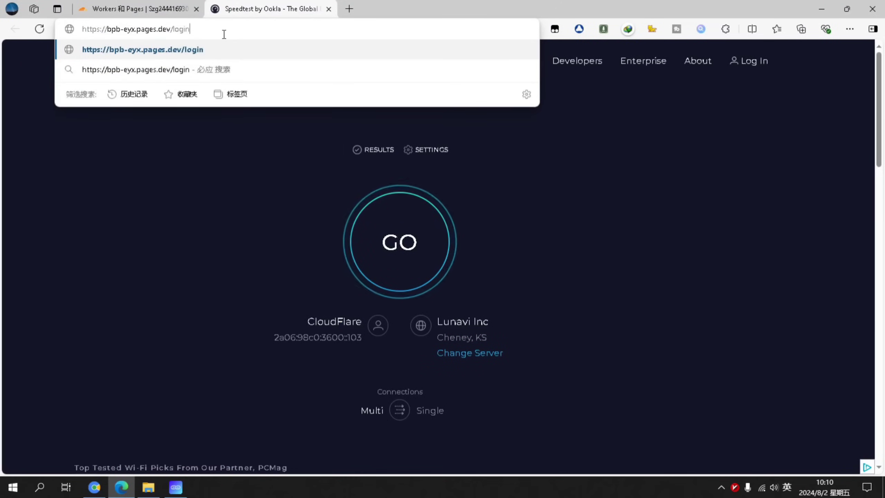
key(Return)
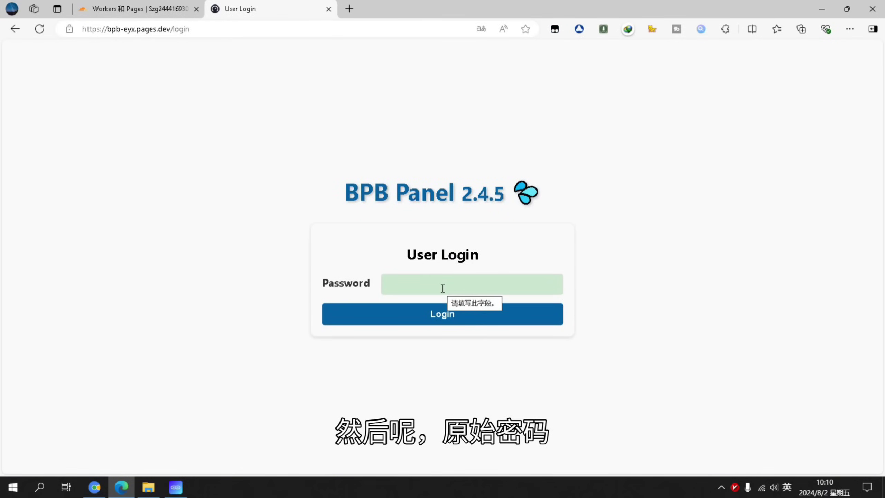
click(460, 321)
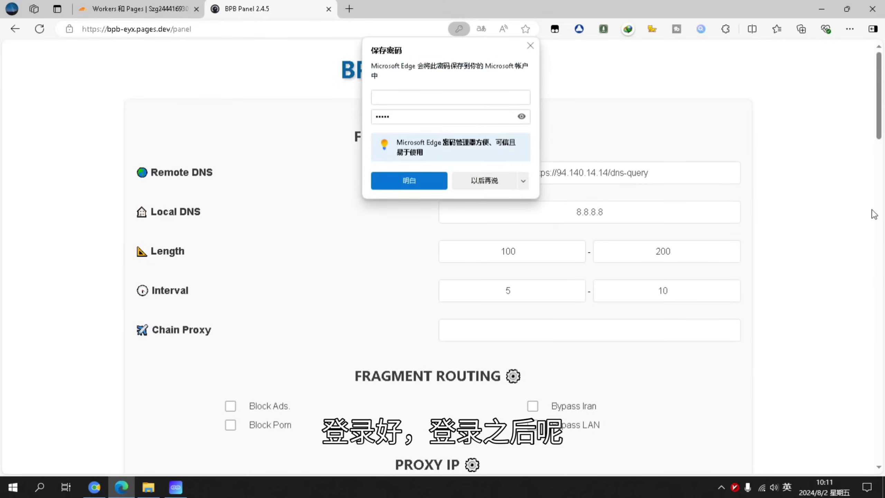
drag(879, 121, 880, 443)
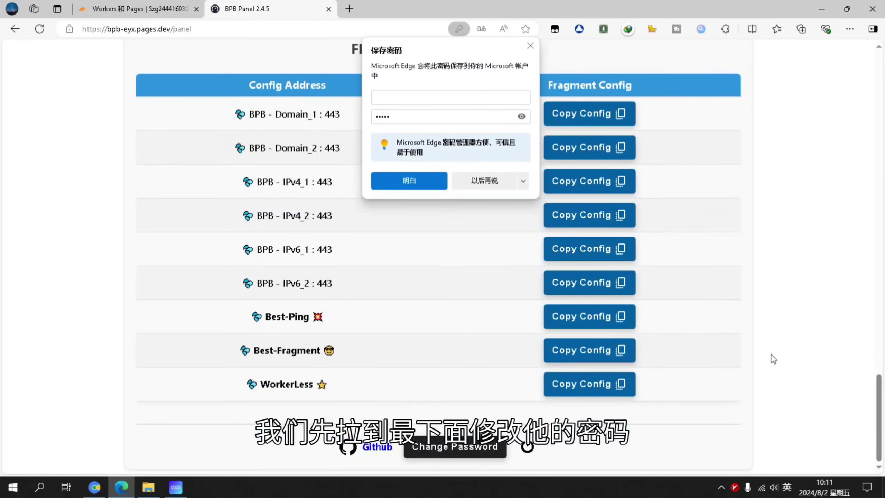
click(532, 43)
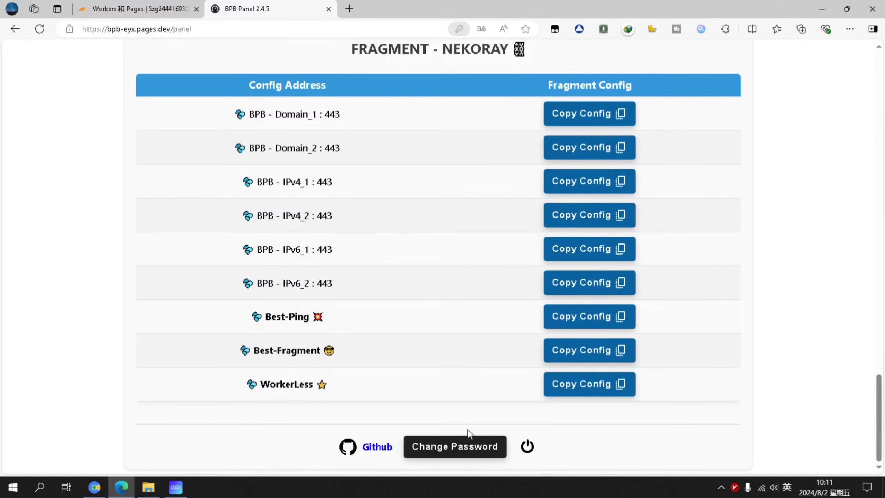
Change the BPB Panel password, entering and confirming the new password
click(455, 447)
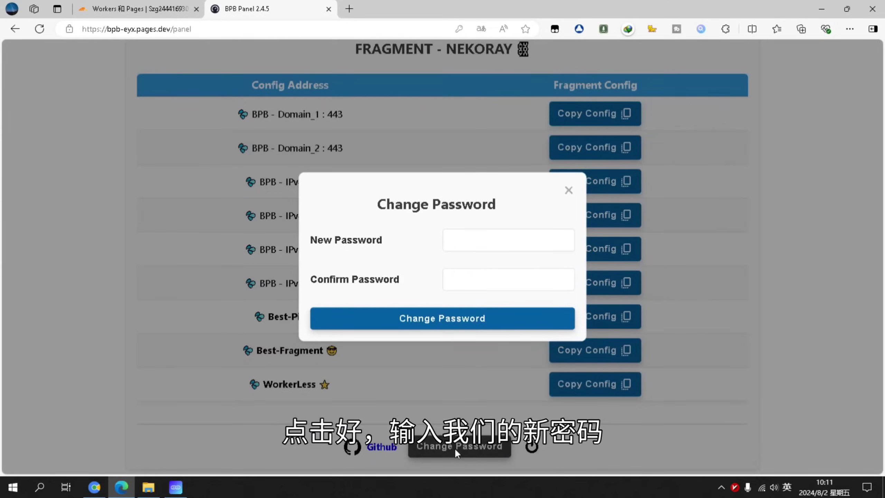
click(483, 245)
text(1)
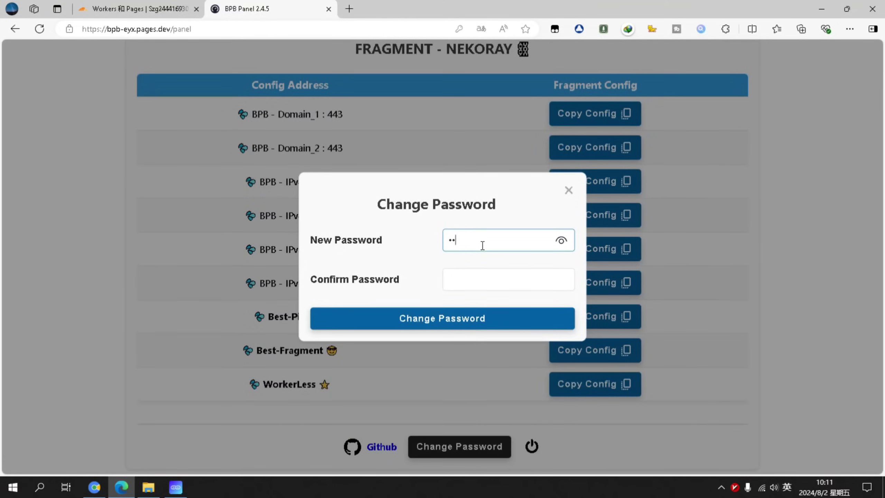
click(494, 278)
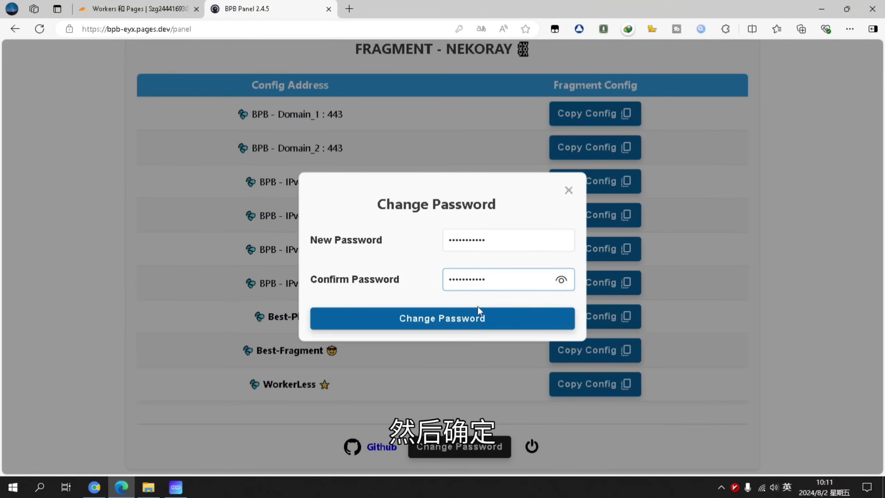
click(453, 322)
key(Return)
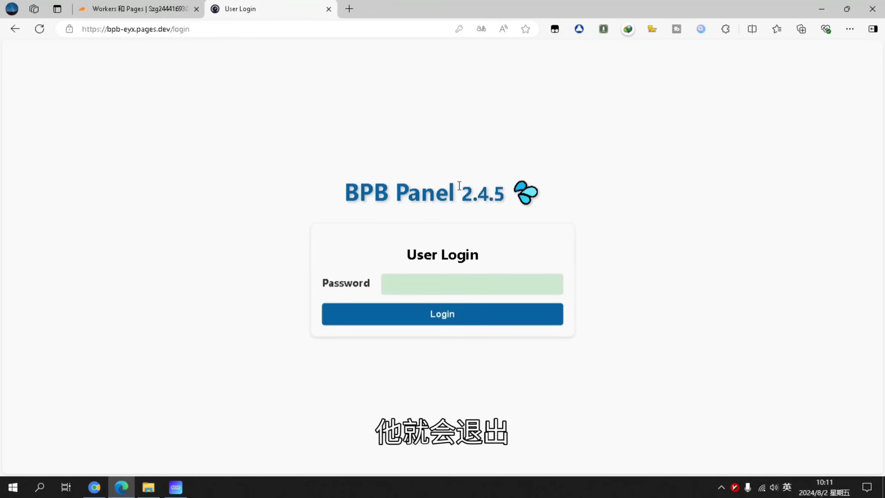
Log back into the BPB Panel with the new password
click(452, 284)
text(•••••••••••)
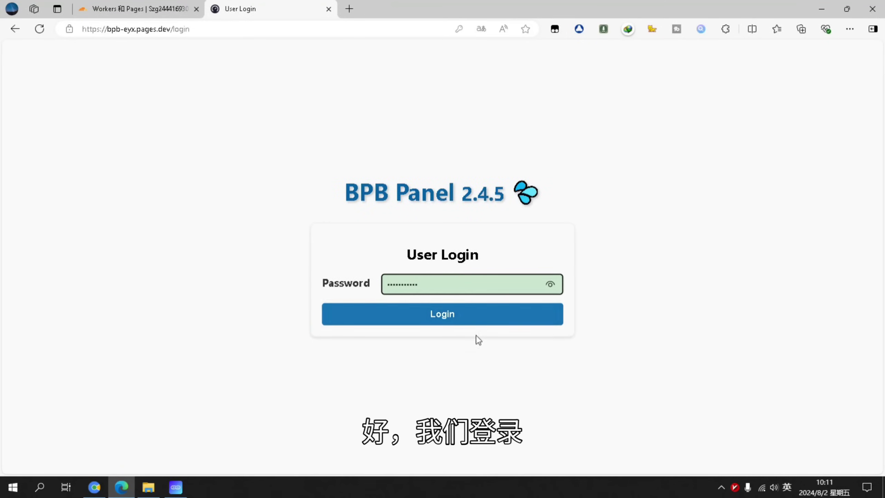
click(475, 331)
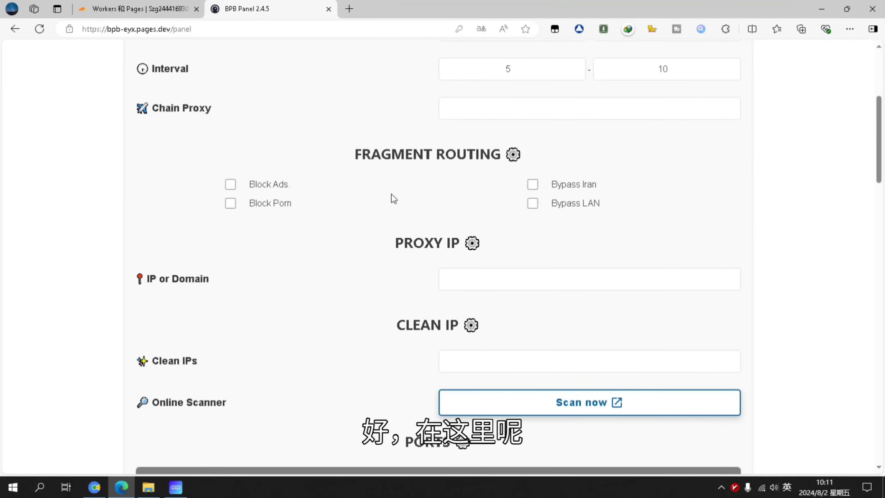
scroll(544, 214, down, 5)
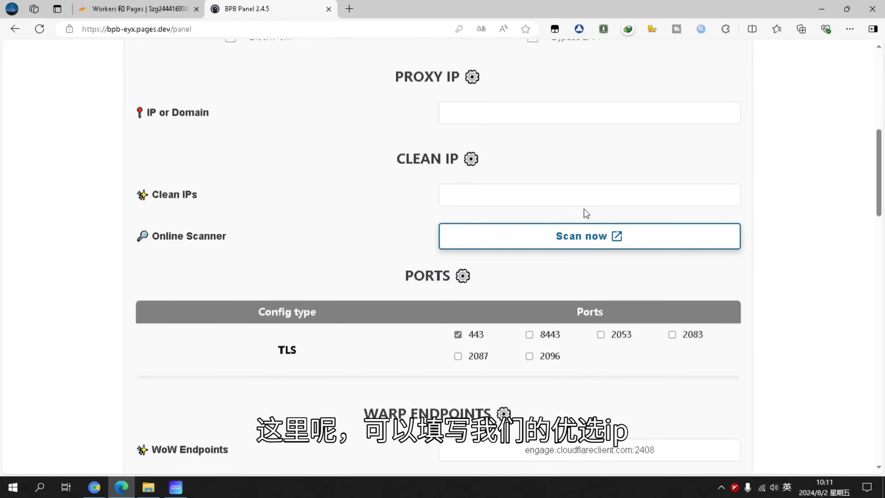
With the v2rayN system proxy cleared, scan for clean Cloudflare IPs, take 104.25.224.240, then restore the proxy
click(594, 242)
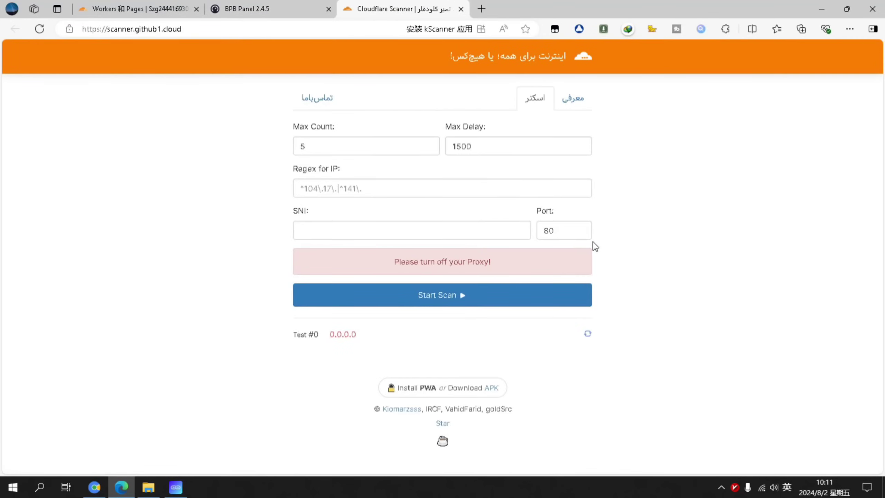
right_click(736, 487)
click(779, 306)
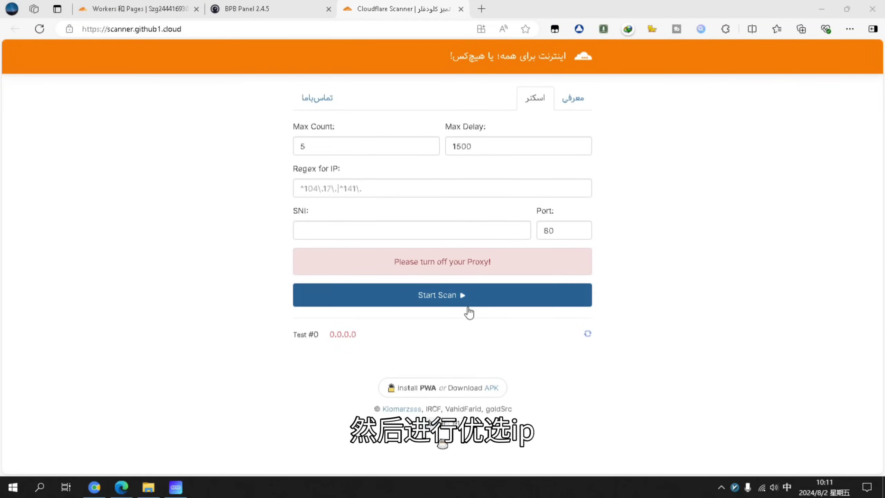
click(466, 297)
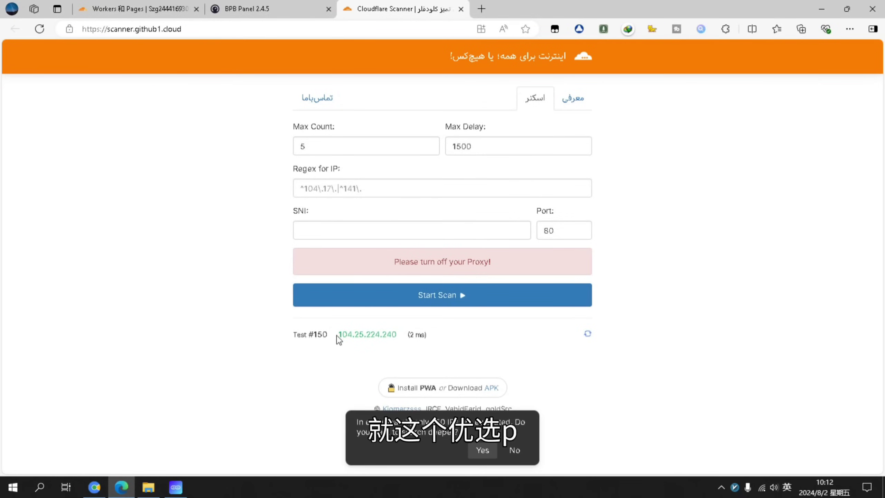
drag(364, 337, 380, 364)
key(ctrl+c)
right_click(735, 487)
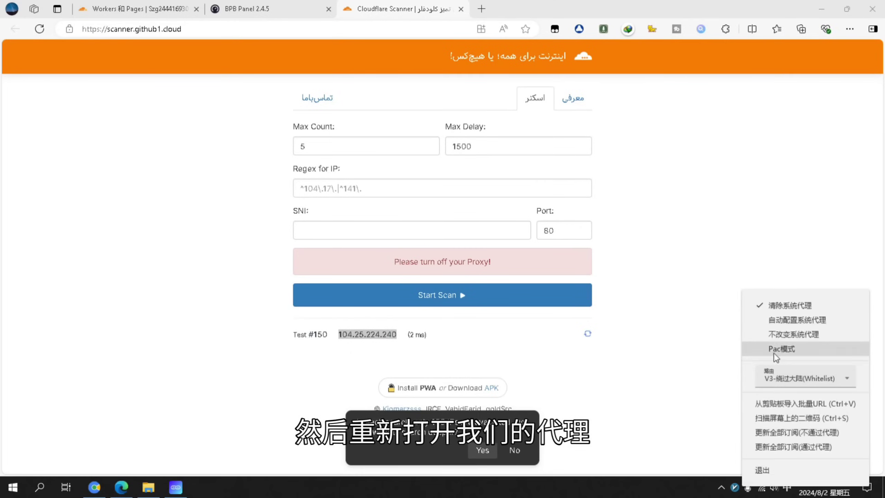
click(777, 320)
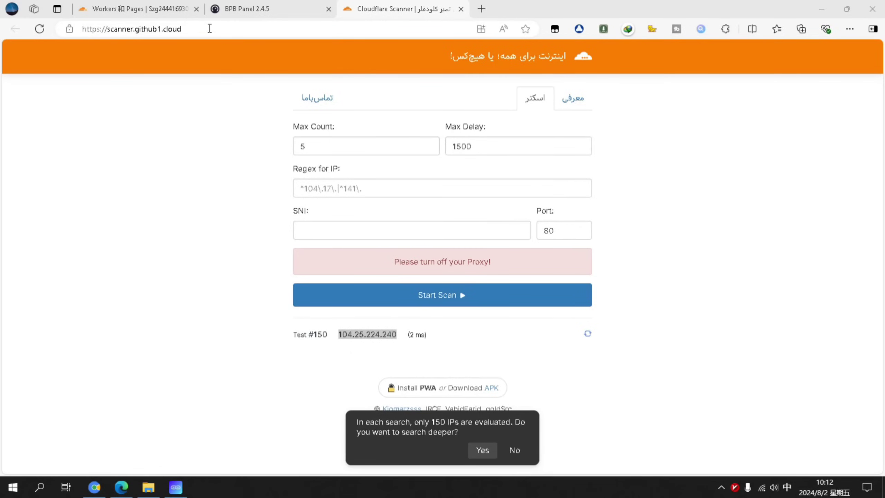
click(267, 12)
Paste 104.25.224.240 into Clean IPs, apply with TLS ports 8443, 2087, 2096, and copy the normal subscription link
click(532, 191)
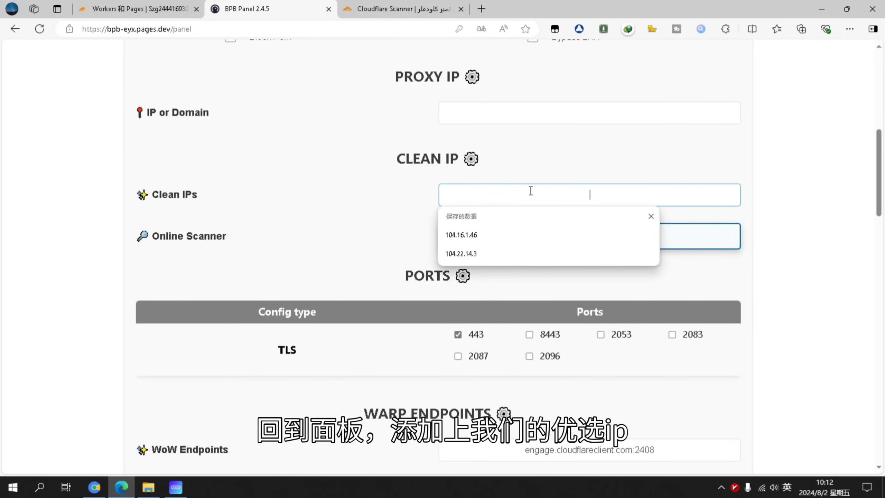
right_click(554, 192)
click(588, 281)
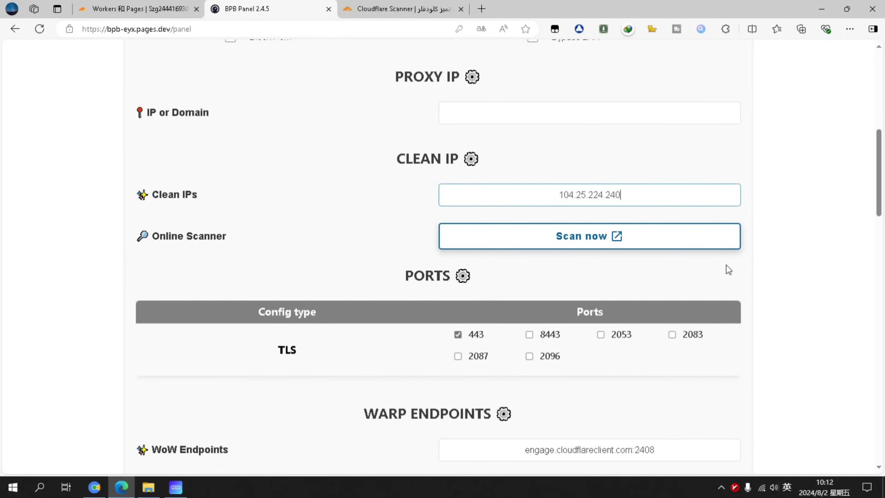
scroll(610, 212, down, 5)
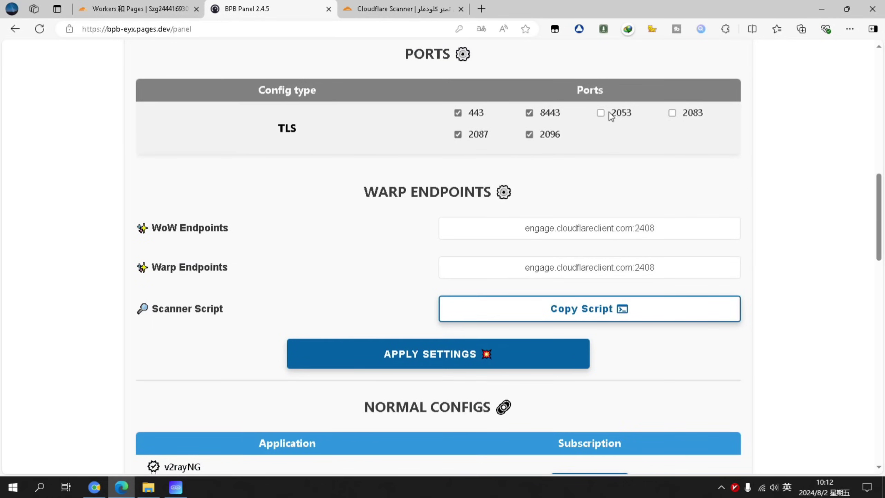
scroll(648, 141, down, 5)
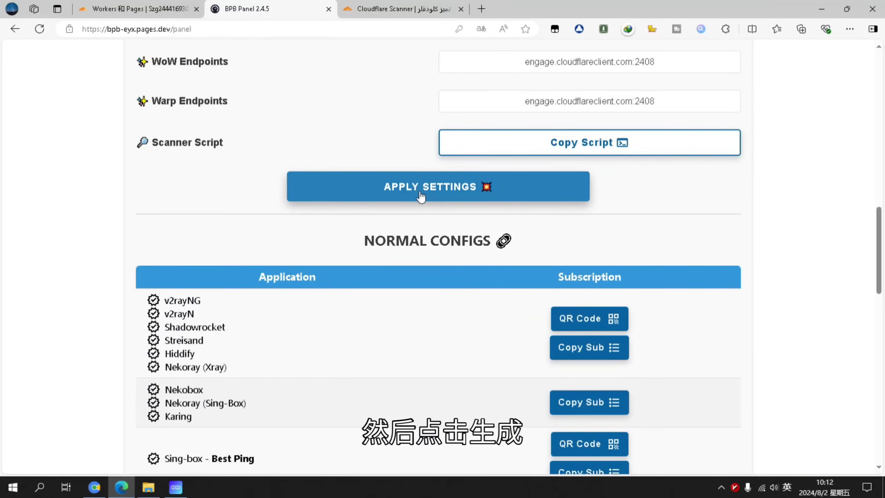
click(432, 188)
click(537, 92)
scroll(250, 233, down, 3)
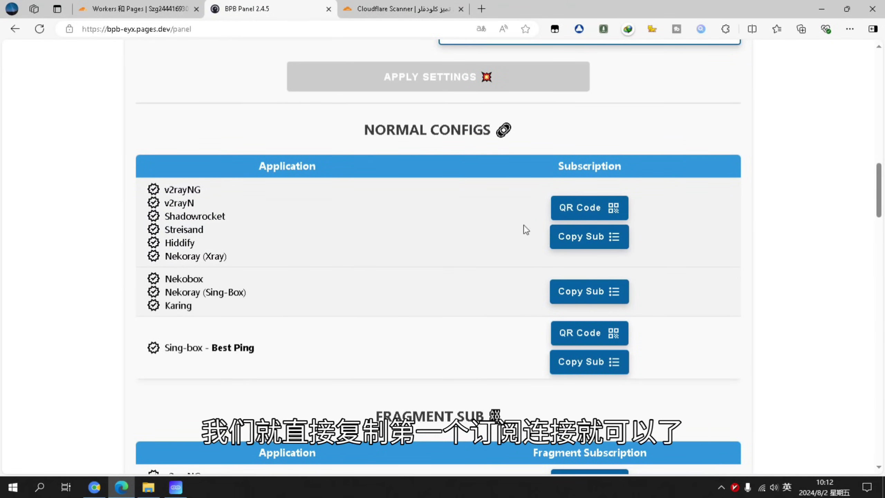
click(602, 243)
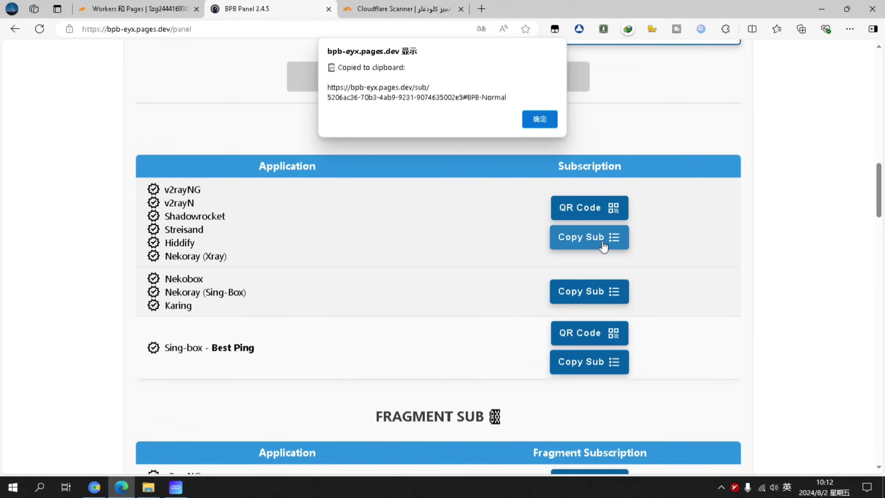
Add the copied subscription link in Karing via 添加配置链接 as the BPB-Normal profile
click(540, 119)
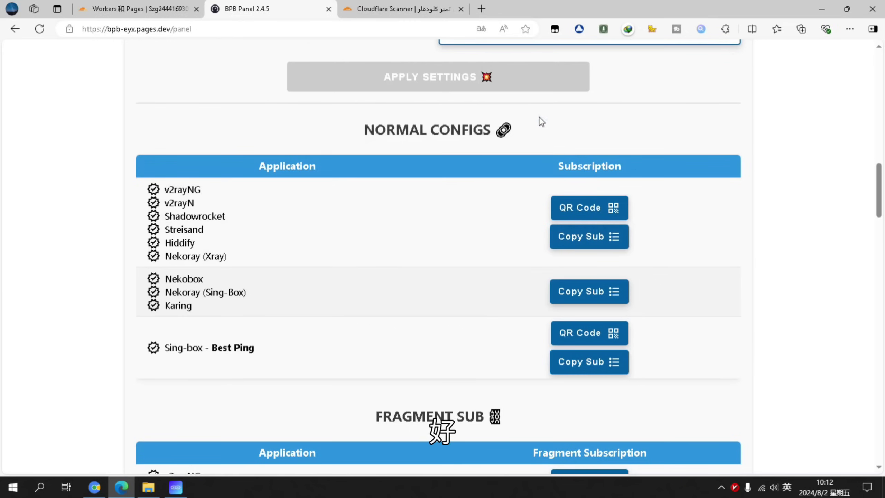
click(175, 487)
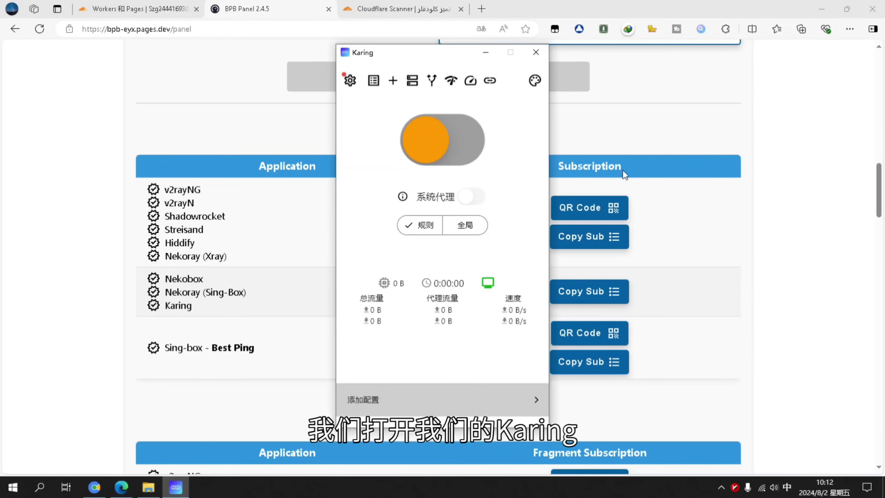
click(393, 86)
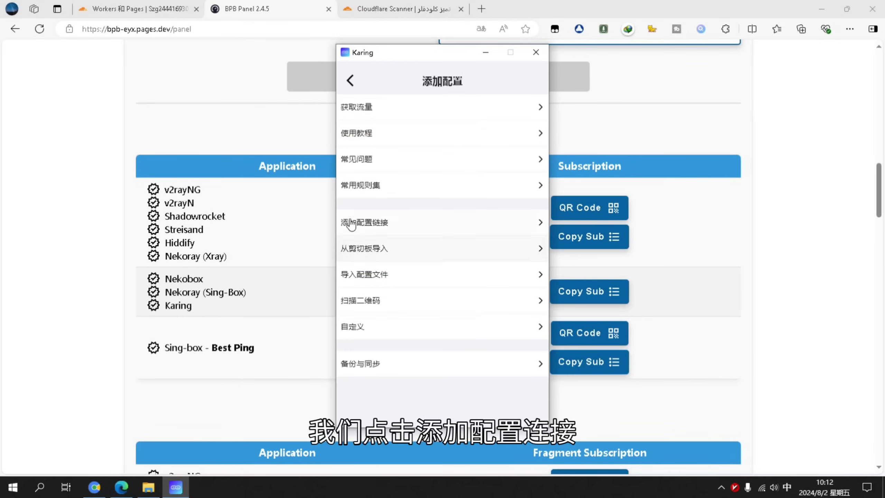
click(404, 233)
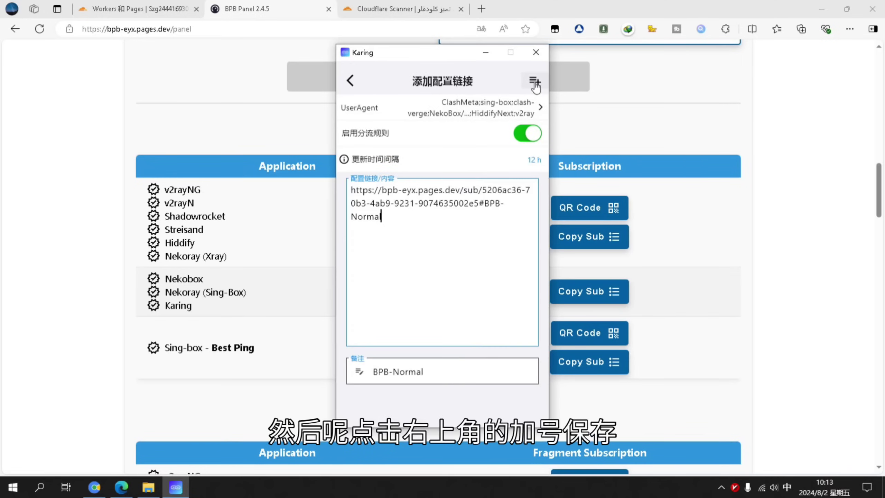
click(534, 84)
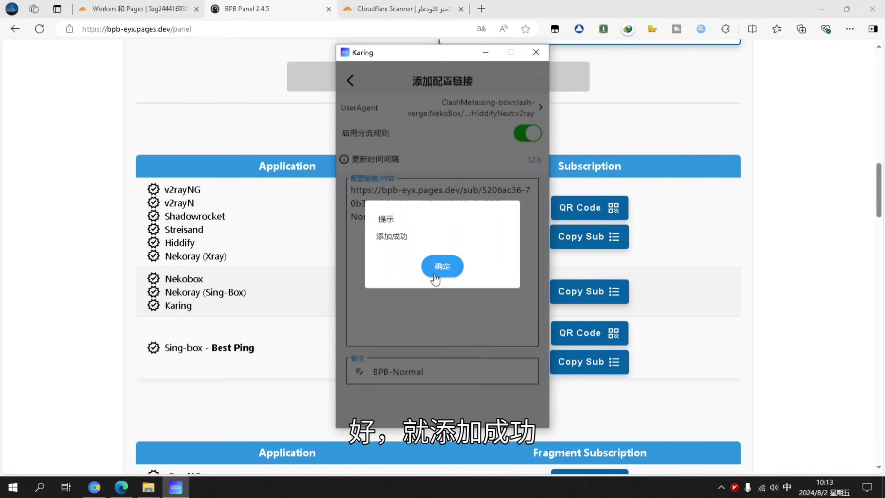
click(435, 265)
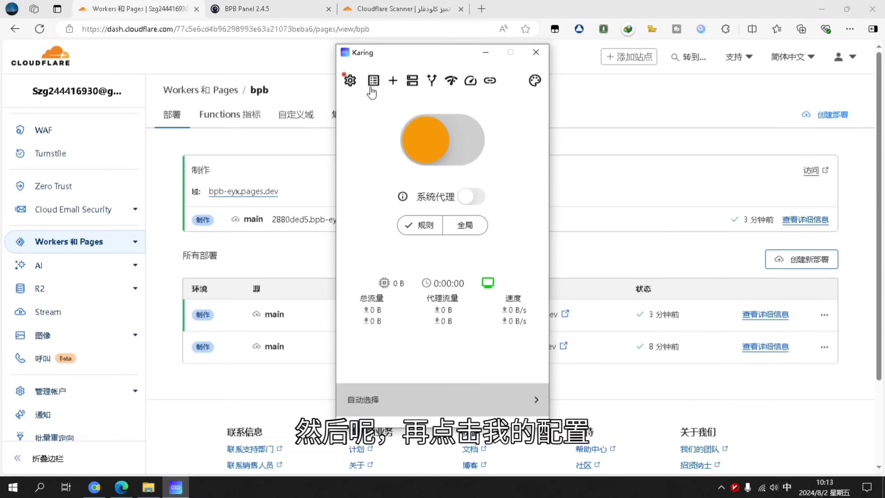
Clear the Shadowsocks system proxy and select the fastest BPB-Normal server, BPB - IPv4_2 : 2083
click(374, 80)
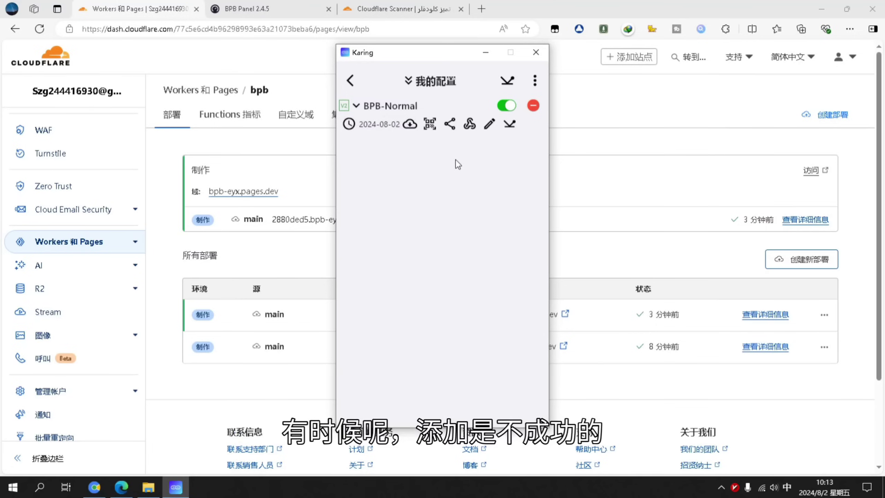
right_click(738, 493)
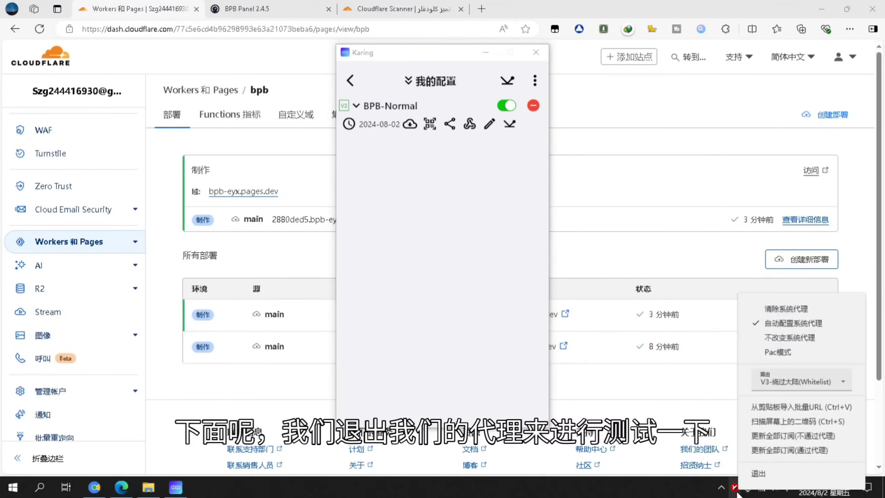
click(767, 312)
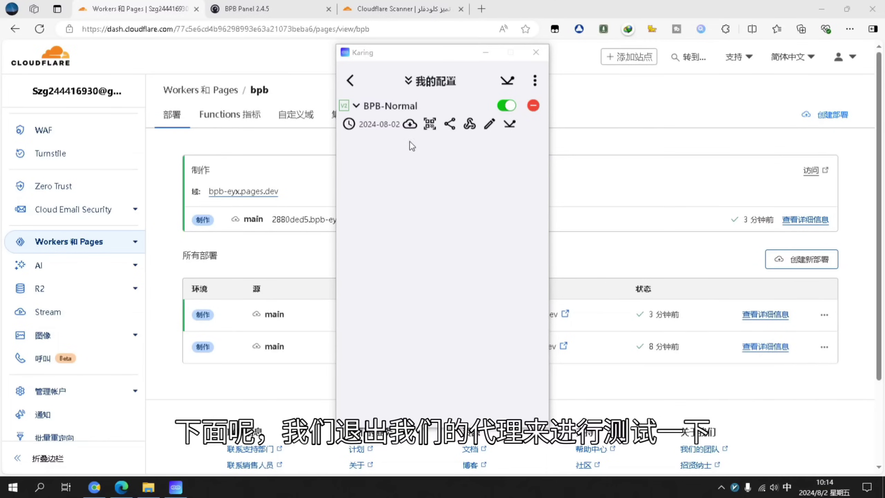
click(364, 109)
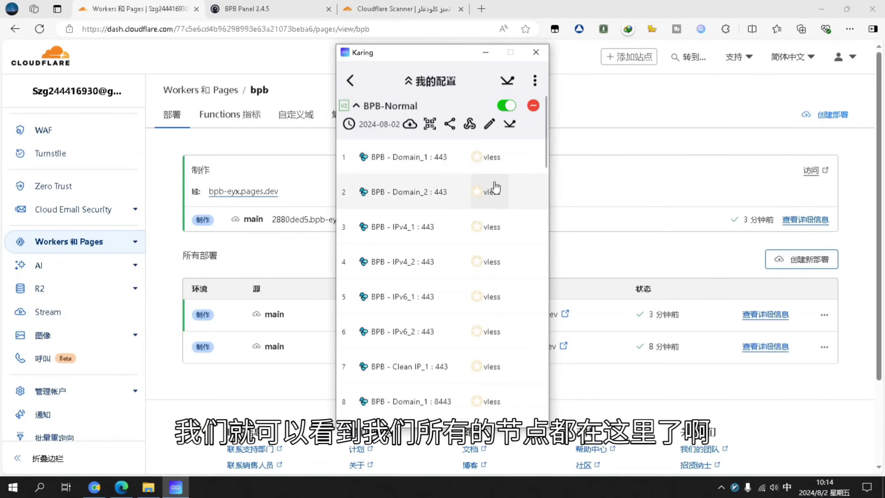
scroll(494, 241, down, 15)
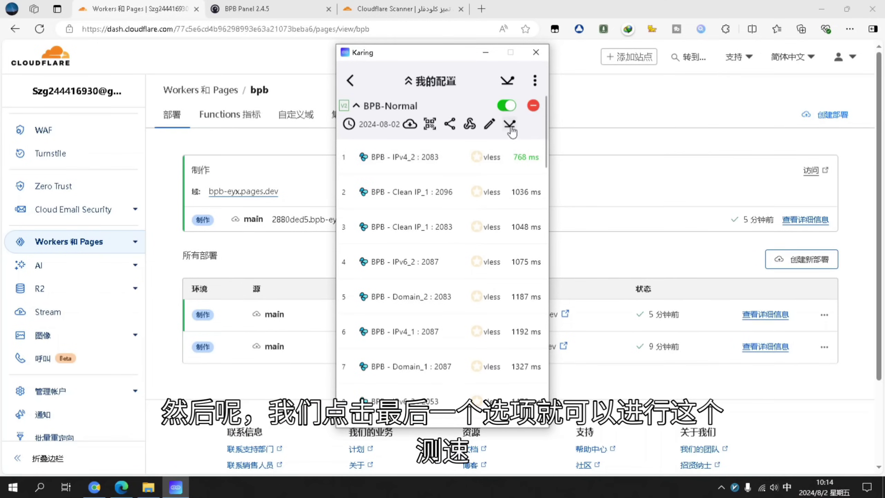
scroll(530, 157, down, 5)
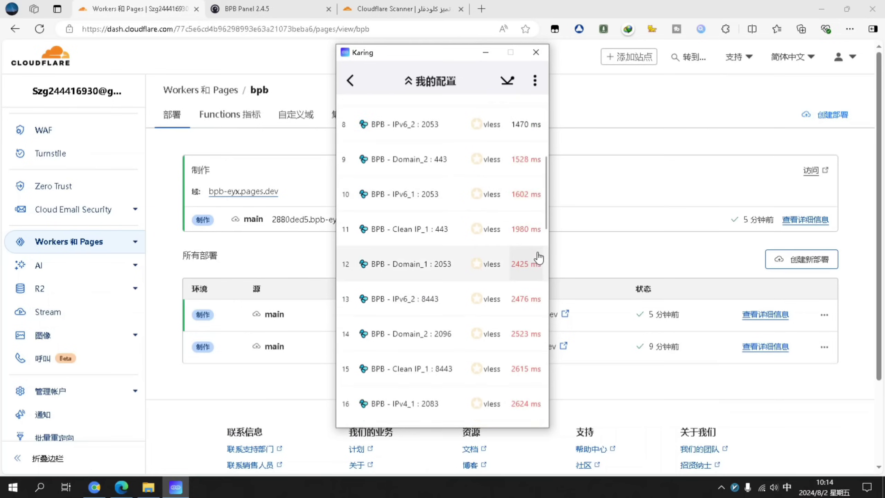
scroll(521, 181, up, 5)
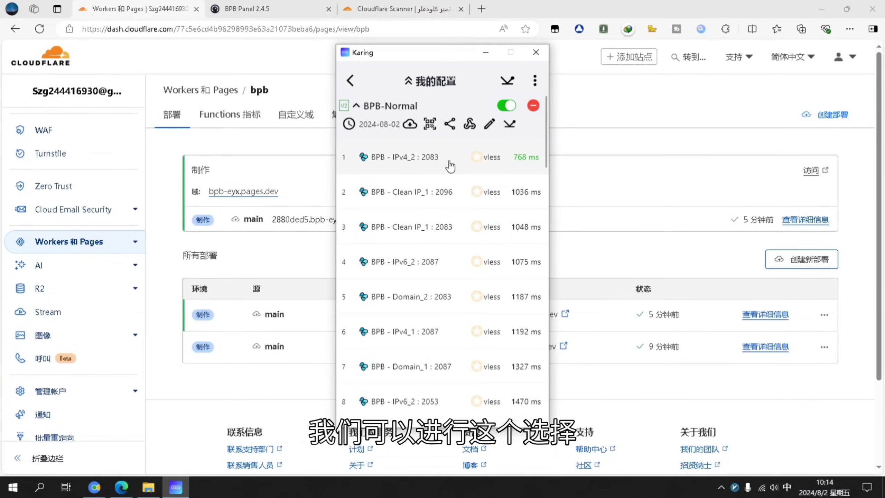
click(450, 166)
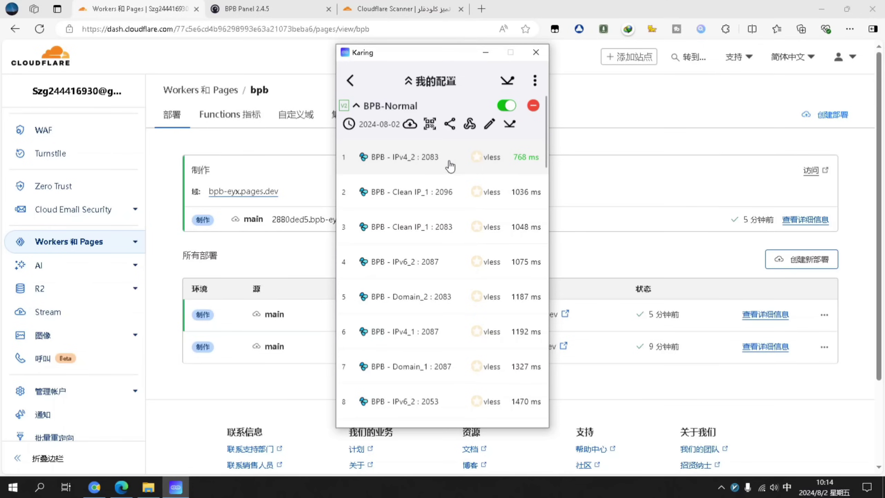
click(450, 166)
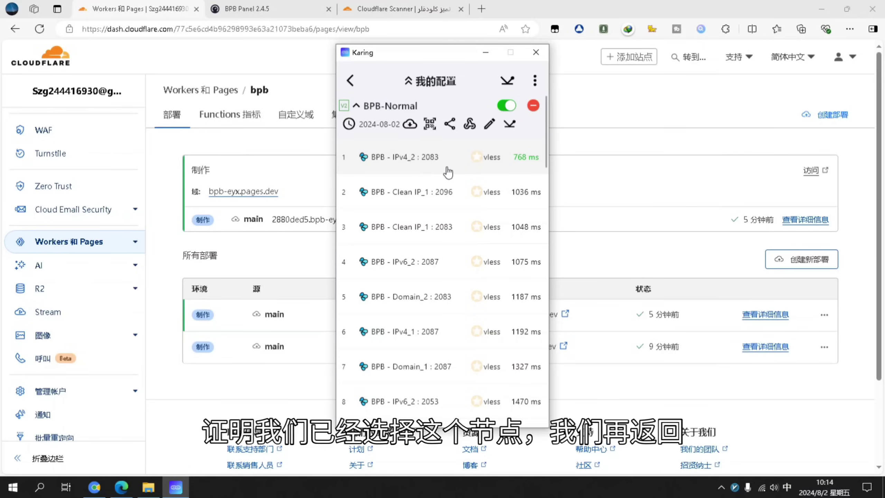
Set Karing's routing country and region to 中国 (China)
click(351, 80)
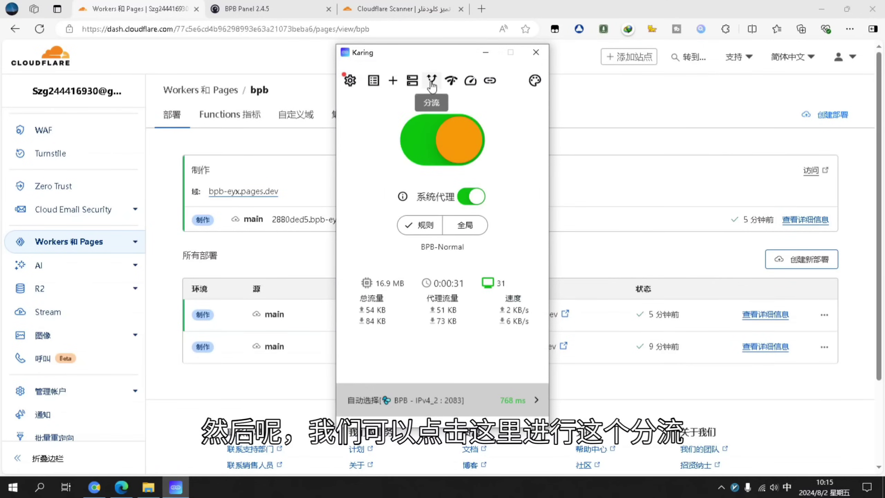
click(432, 83)
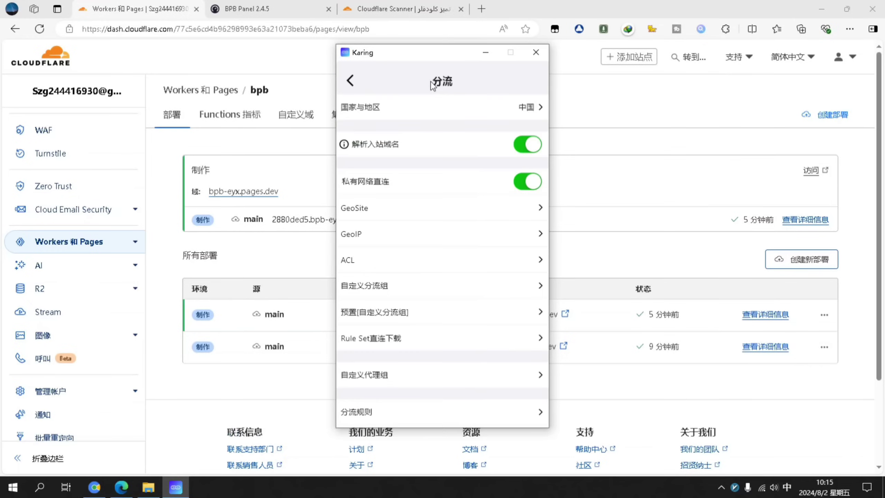
click(474, 111)
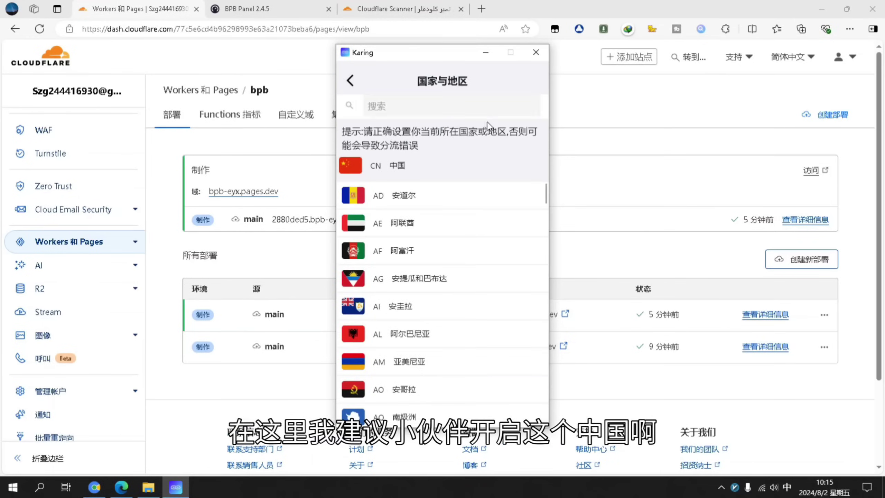
click(351, 80)
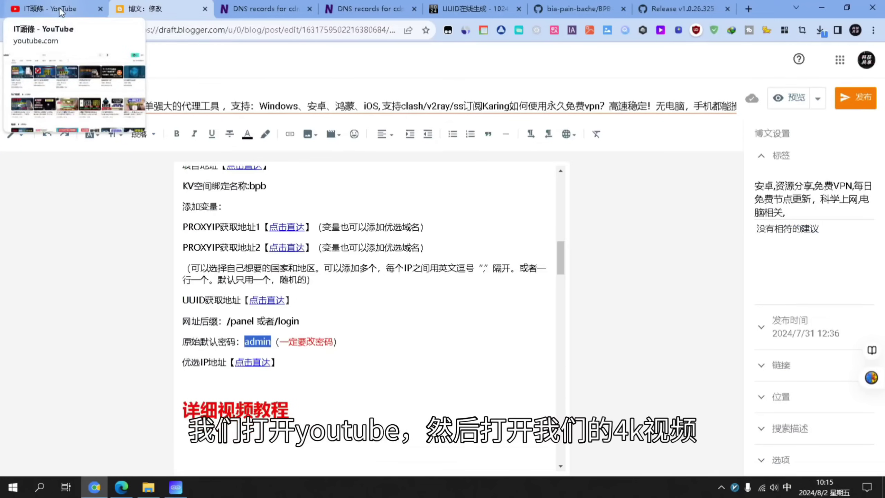
click(60, 9)
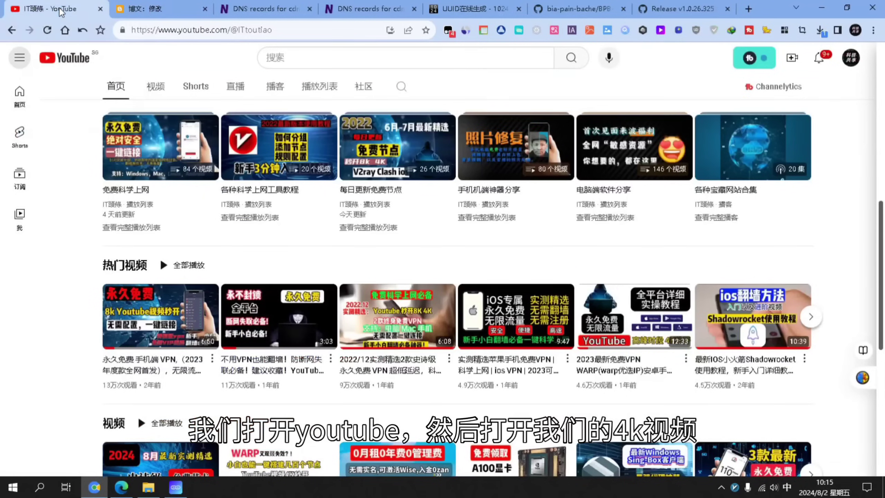
Open the IT頭條 channel's playlists and mute the playing Earth (4K UHD) video
click(321, 87)
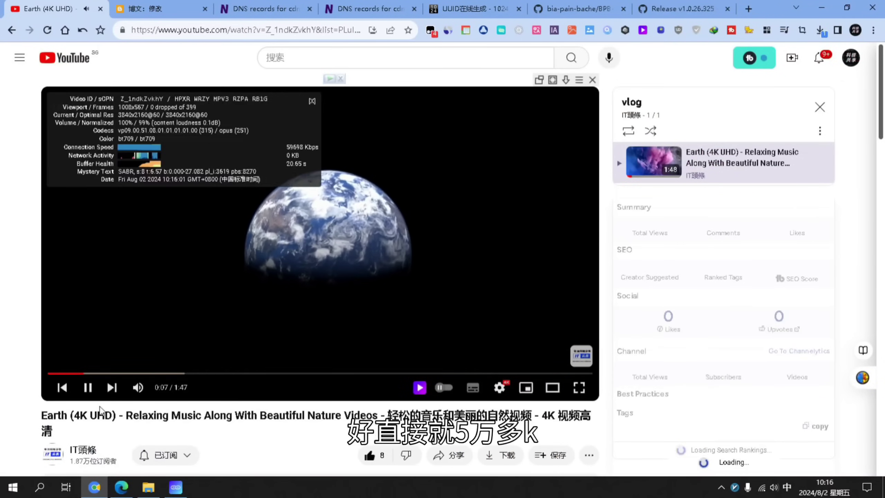
click(138, 387)
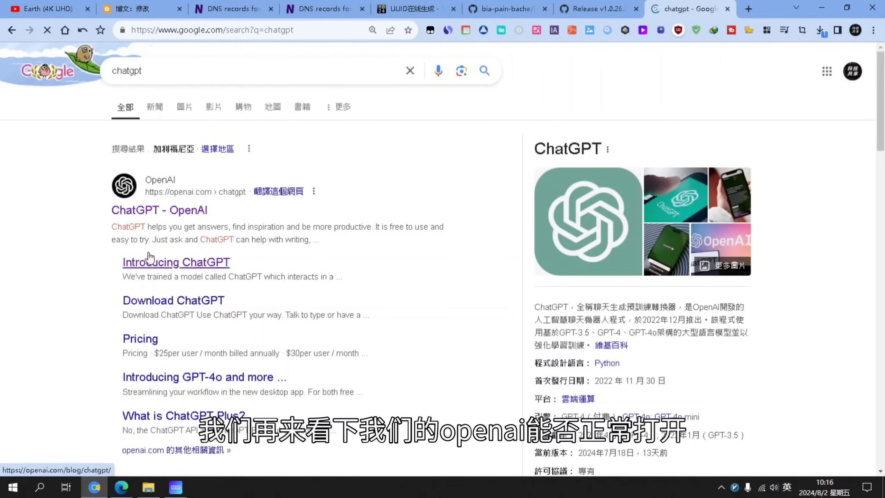
Send ChatGPT the suggested prompt 用于在新城市结交朋友的活动
scroll(273, 248, down, 8)
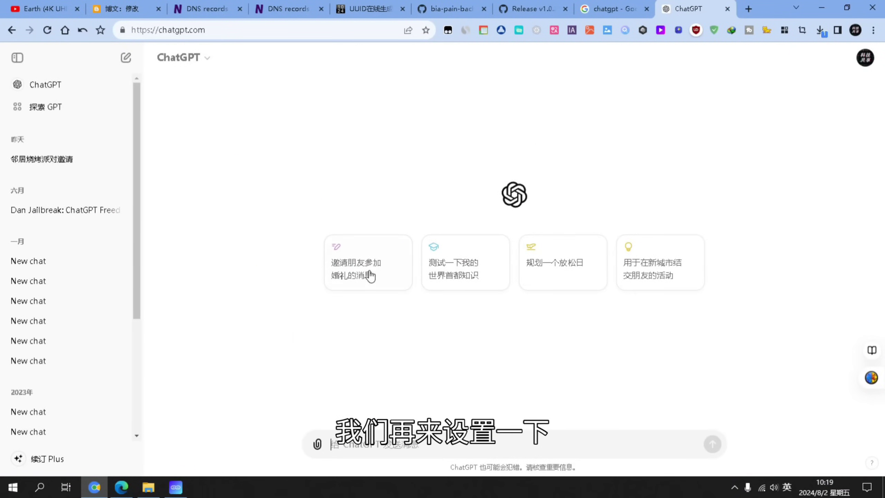
click(627, 284)
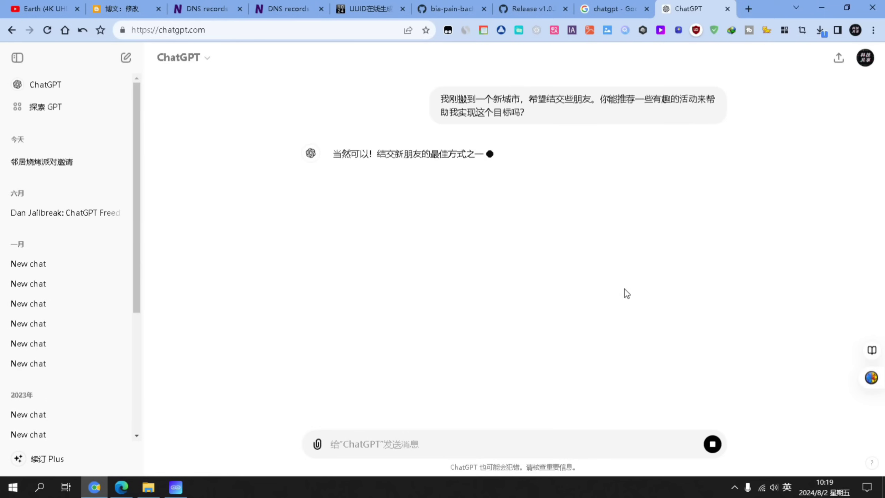